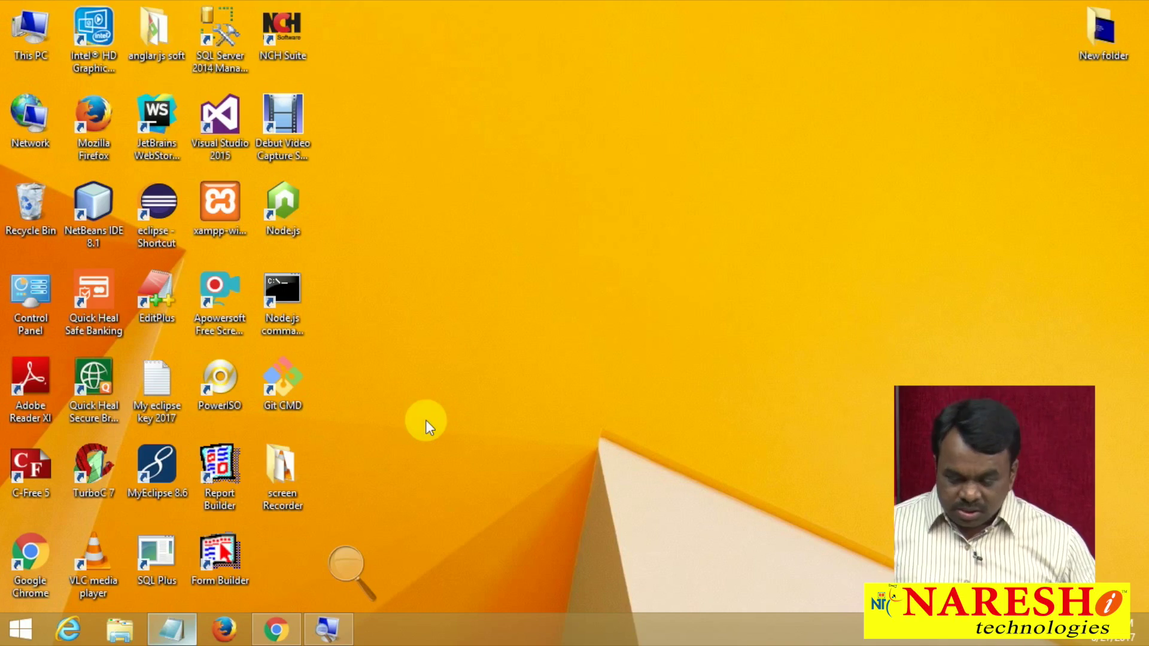
Launch Report Builder and keep 'Use the Report Wizard' selected in the Welcome dialog
double_click(221, 462)
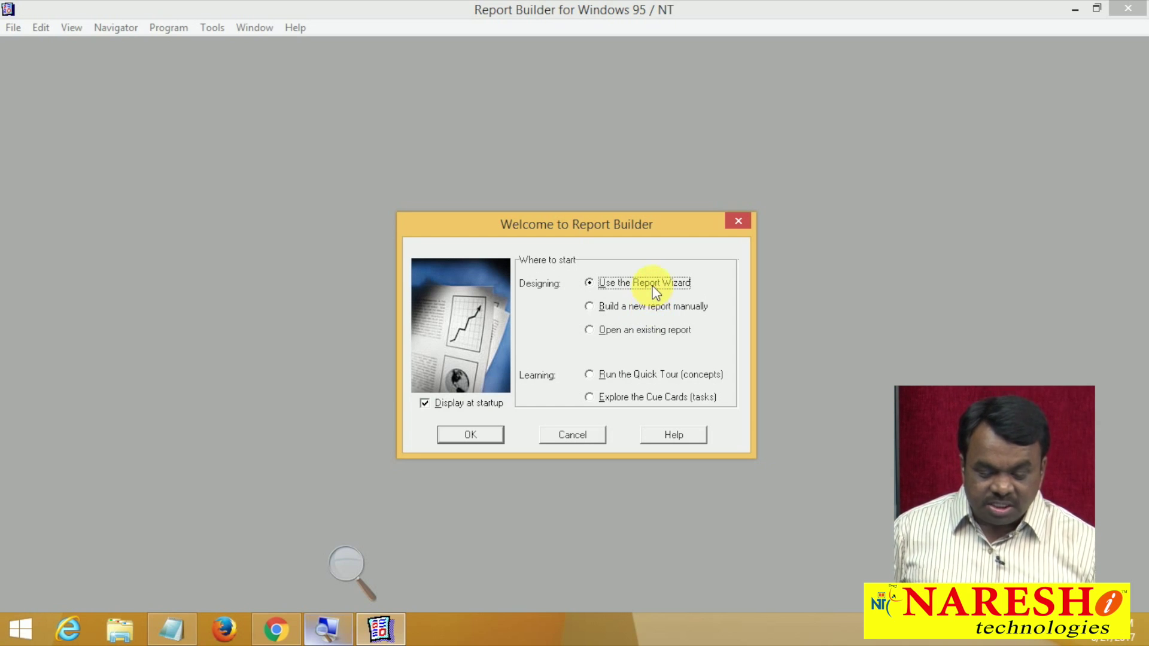
click(349, 566)
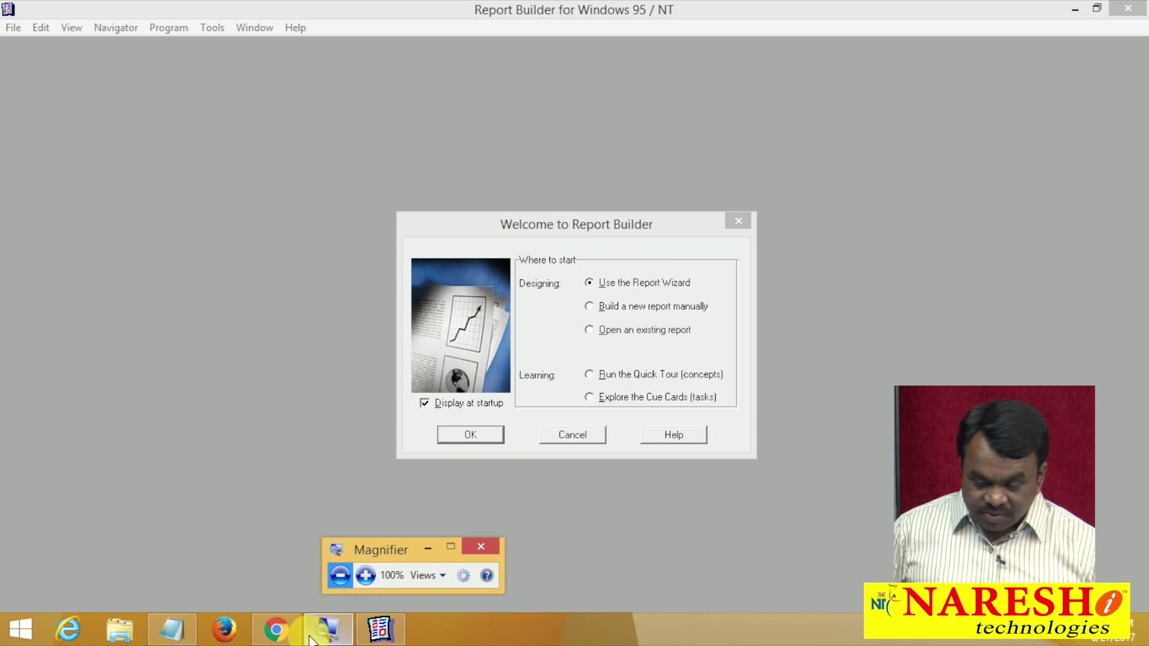
click(366, 575)
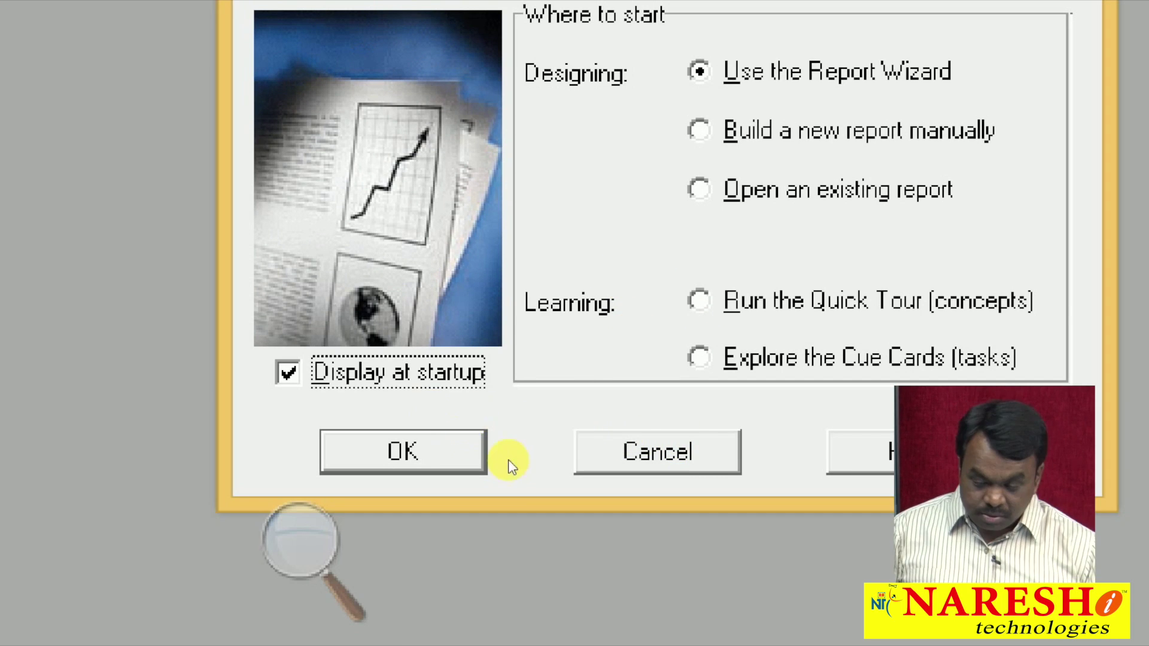
Start the Report Wizard and advance past its intro to the report style page with Tabular chosen
click(485, 442)
key(ctrl+alt+space)
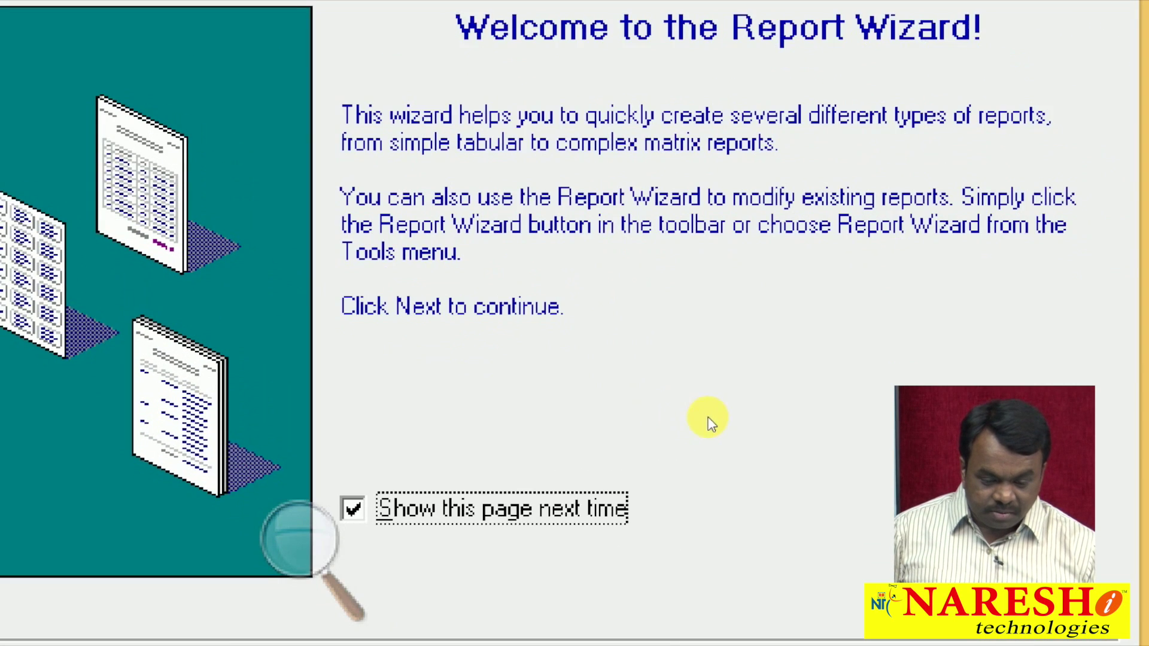
key(Return)
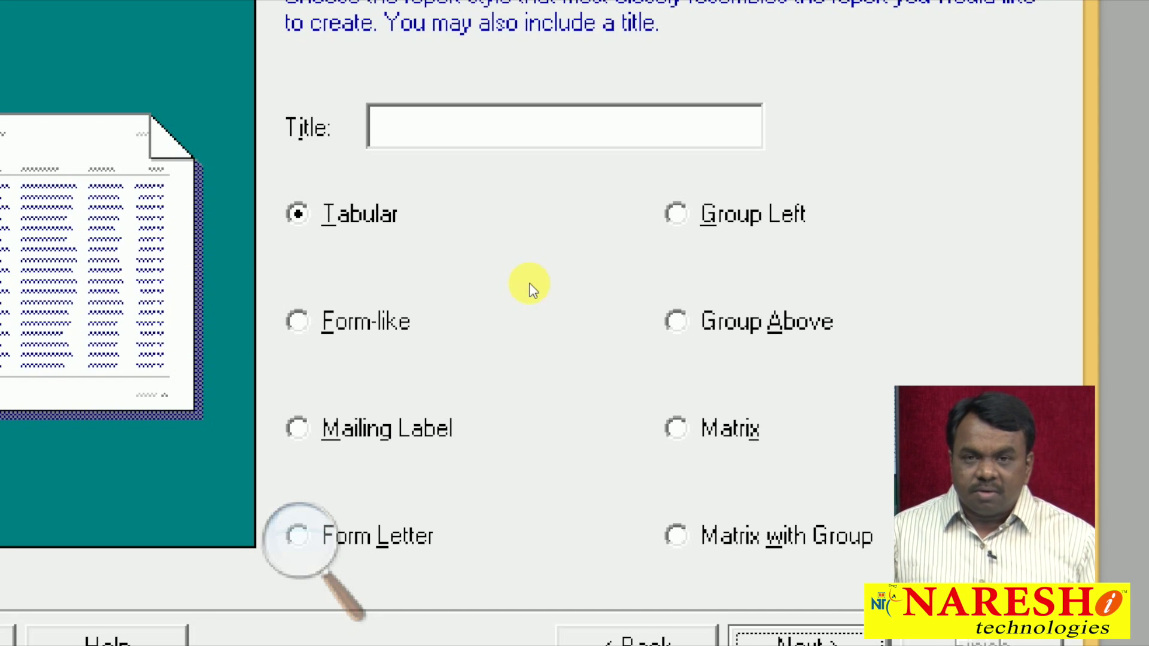
Accept the Tabular style and the SQL statement query type to reach the query page
key(Return)
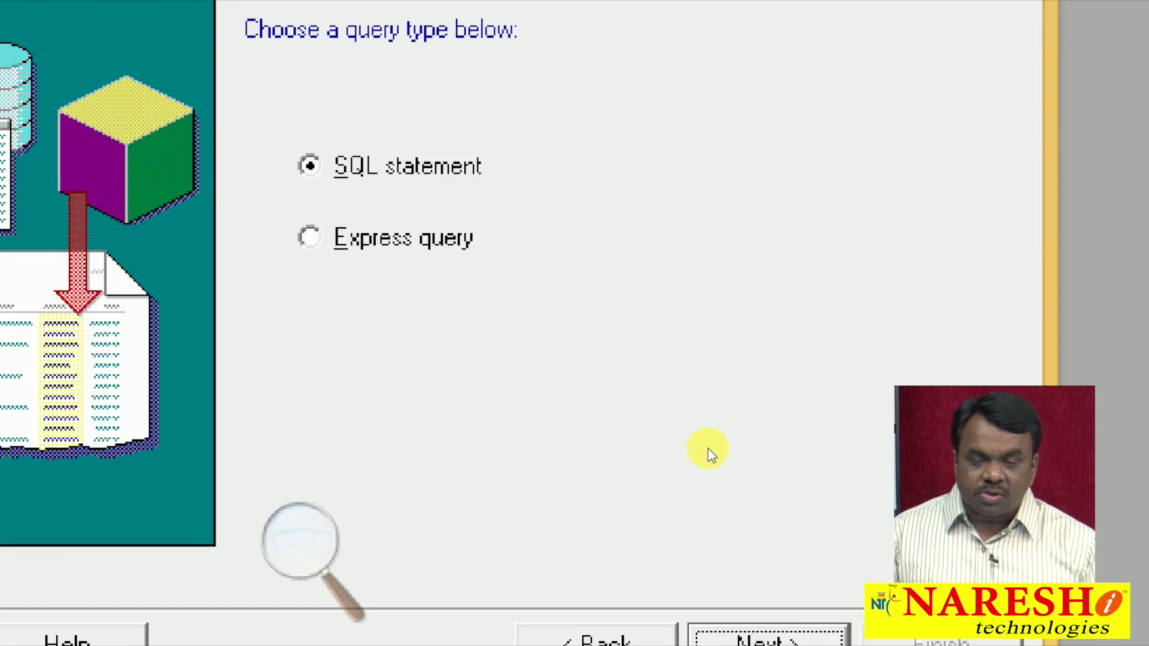
key(Return)
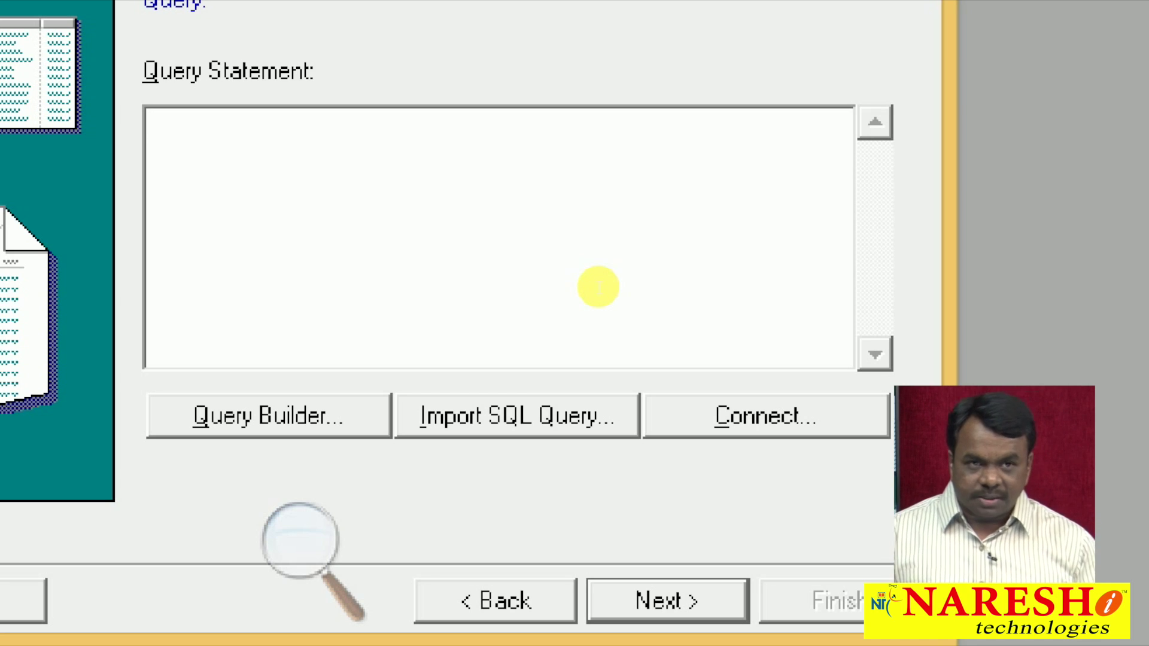
Enter the query SELECT EMPNO,ENAME,JOB,SAL FROM EMP and bring up the Connect dialog
text(s)
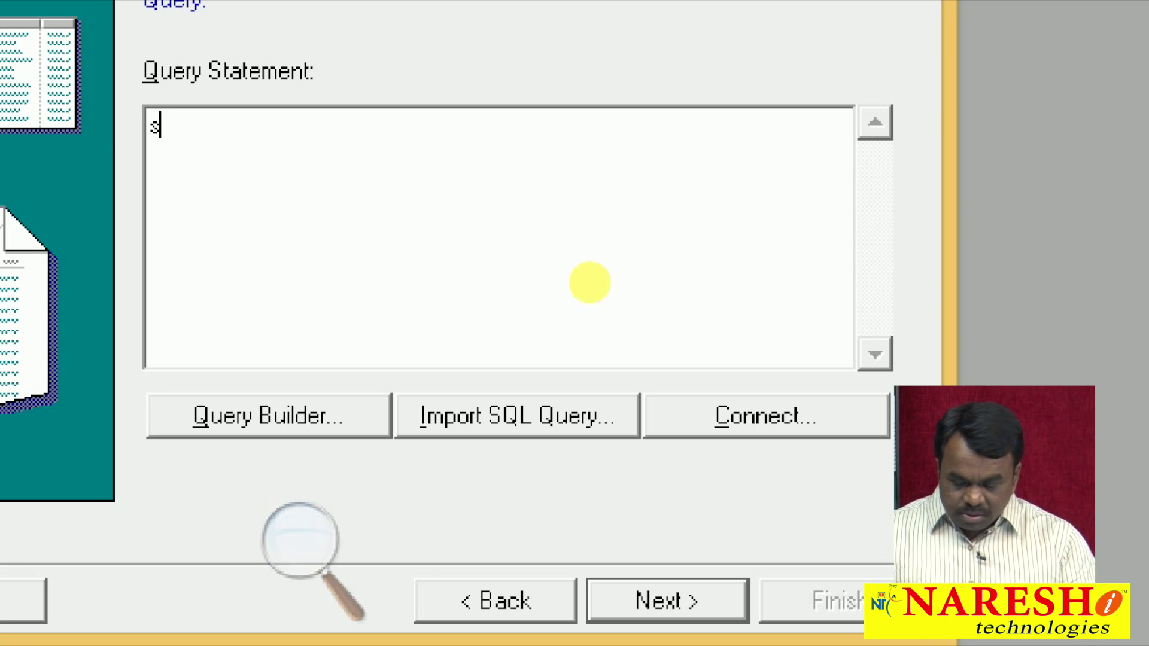
key(BackSpace)
text(S)
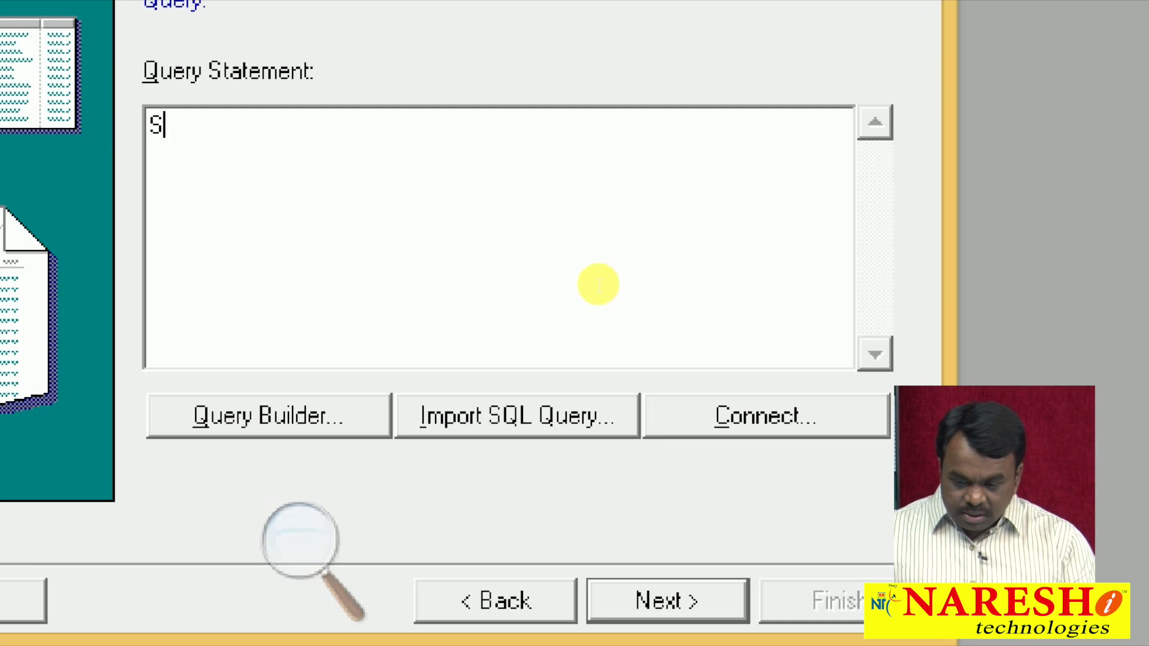
text(ELECT)
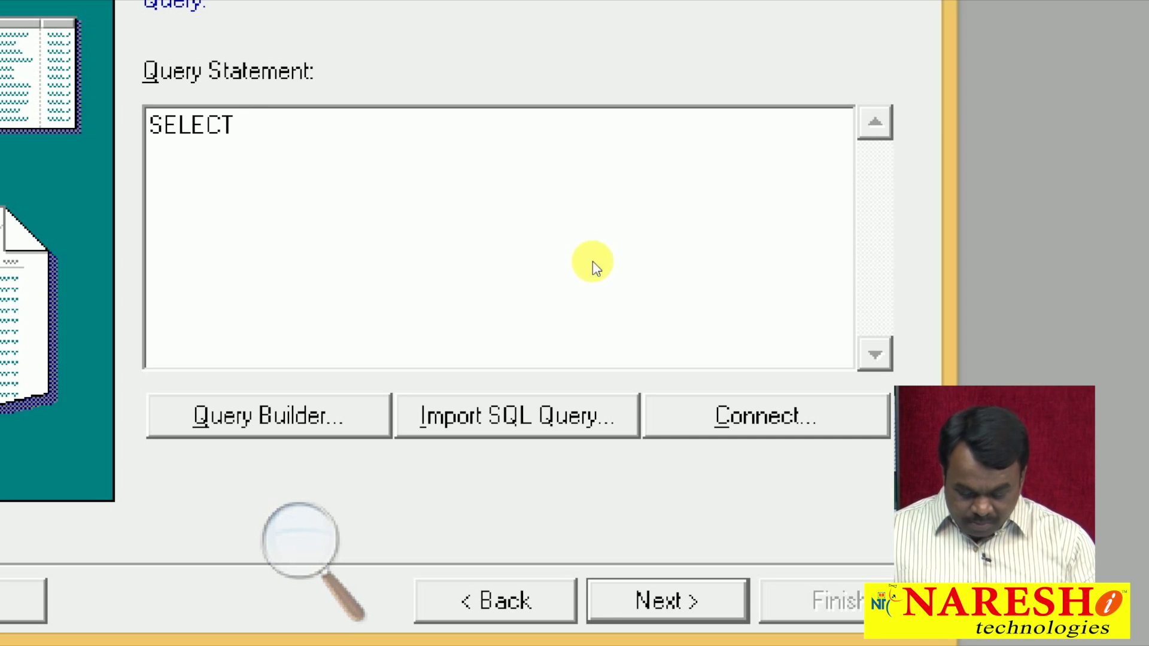
text(EMPNO,EN)
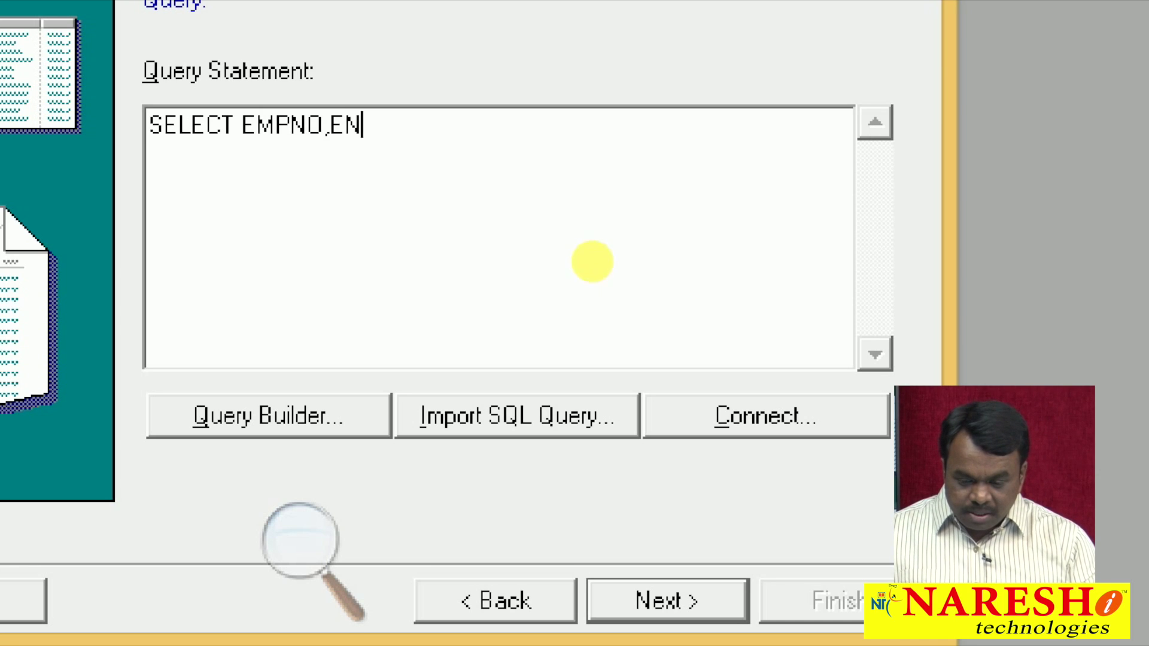
text(AME,JOB,SAL FROM EMP)
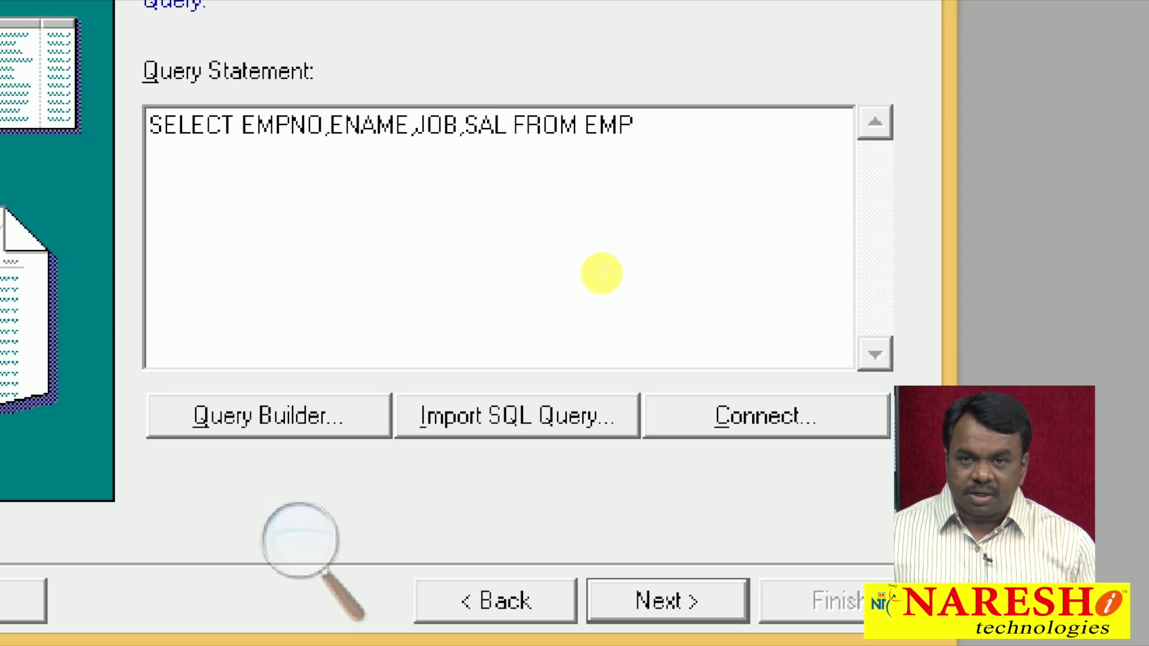
key(alt+c)
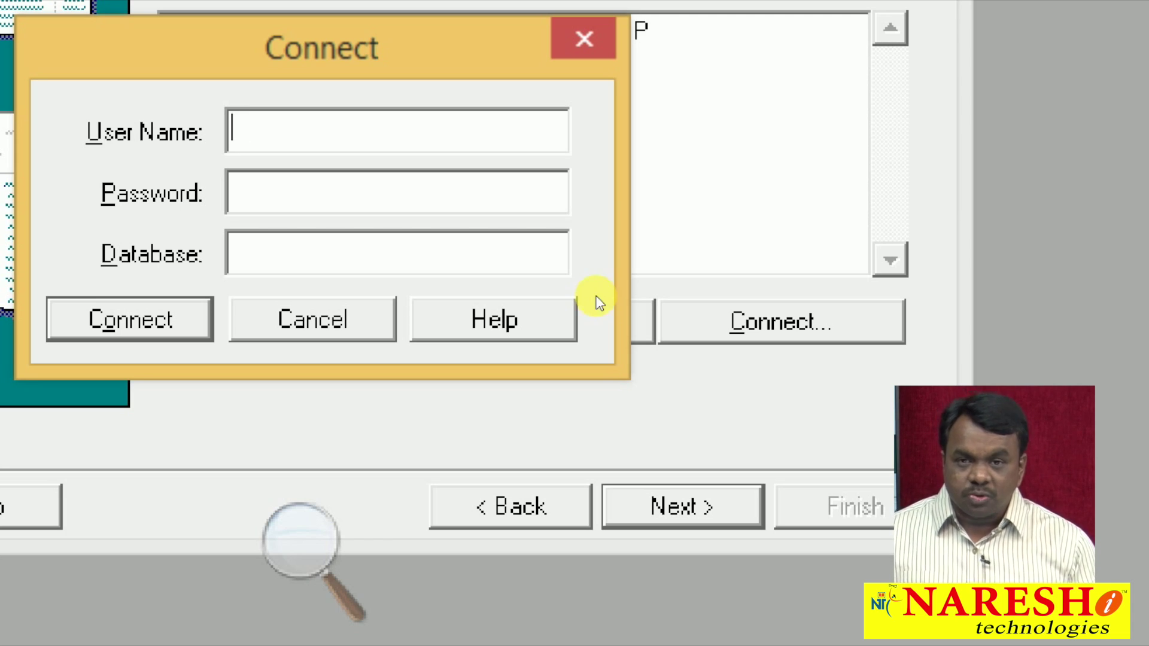
Connect to database ORCL with the account's user name and password
text(SCOTT)
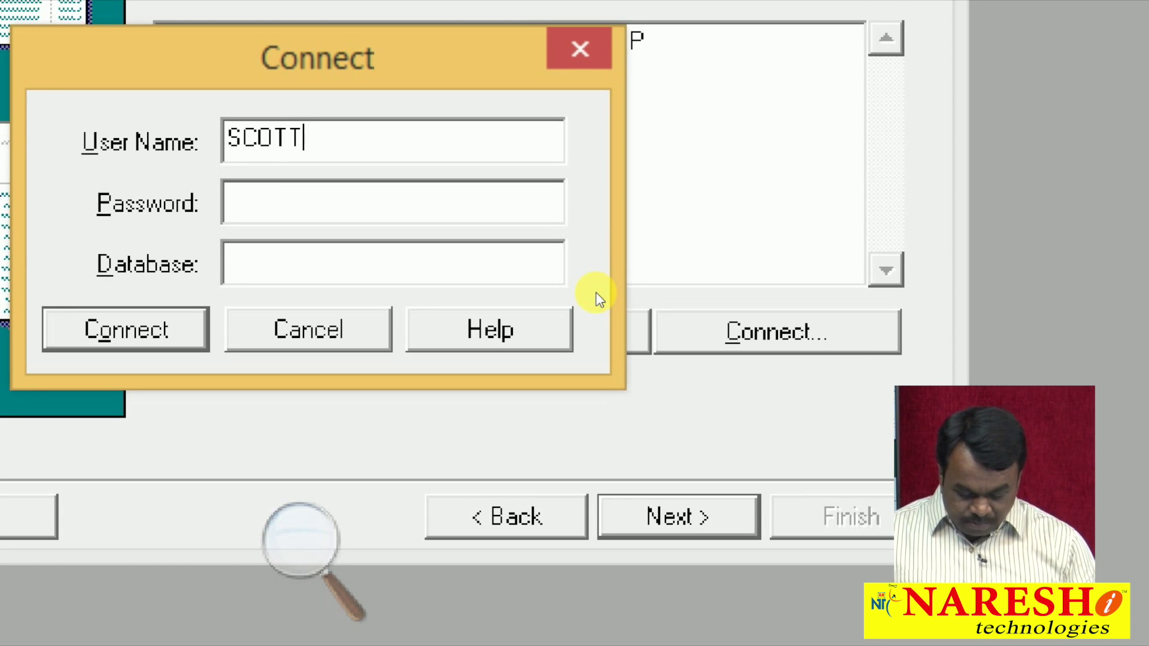
key(Tab)
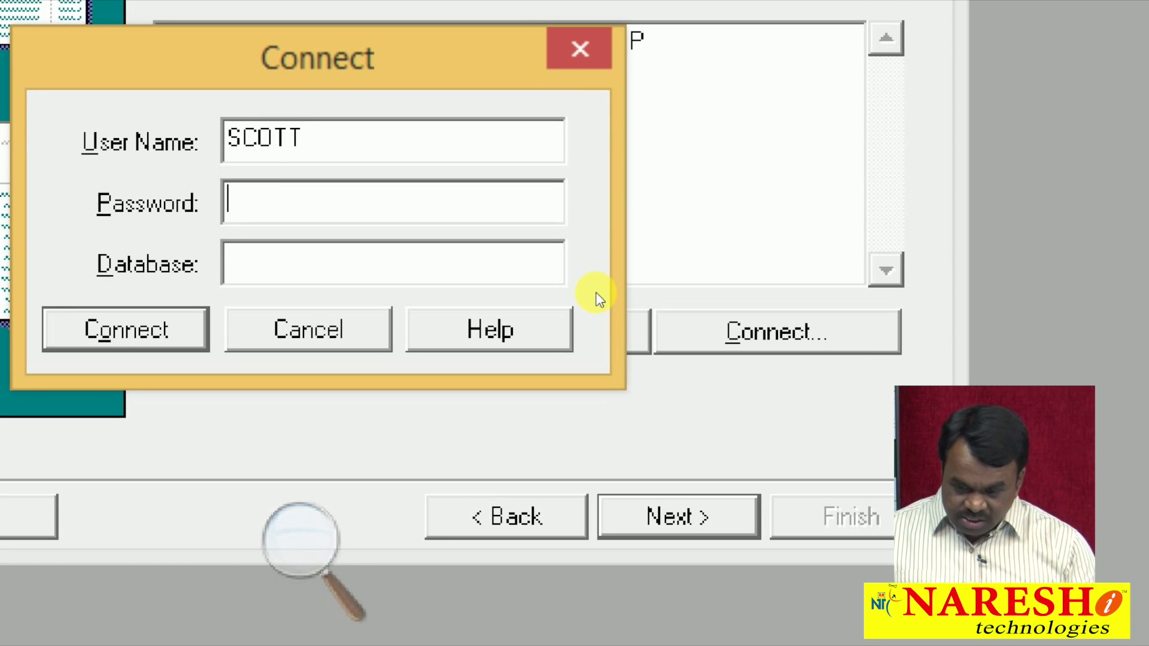
text(tiger)
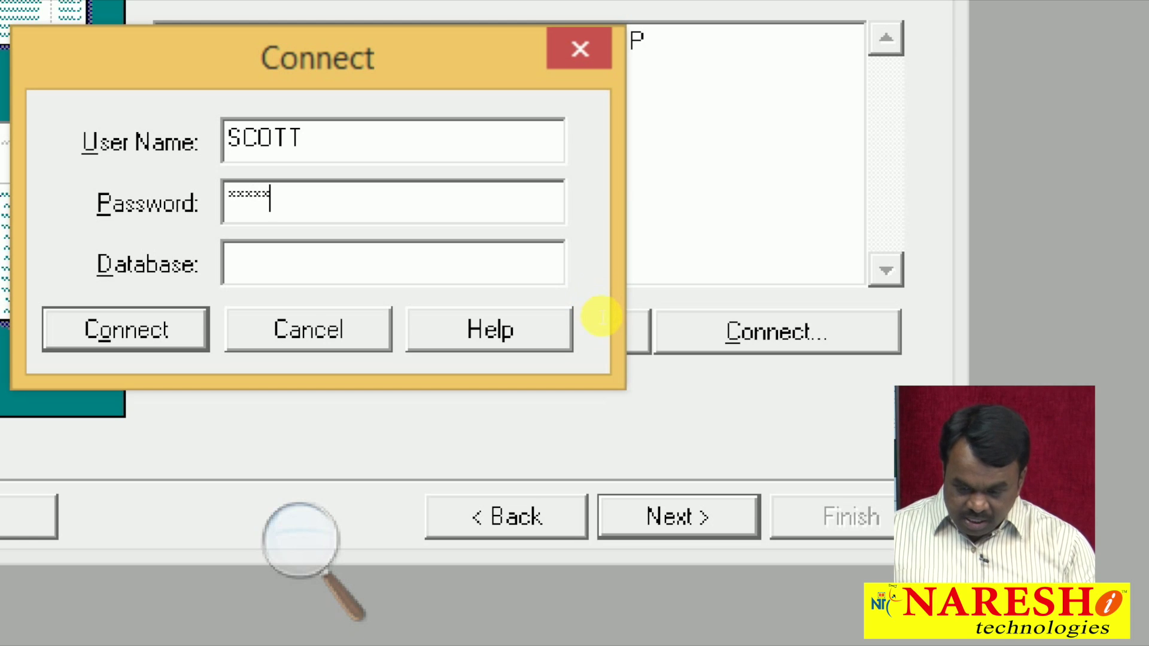
key(Tab)
text(ORCL)
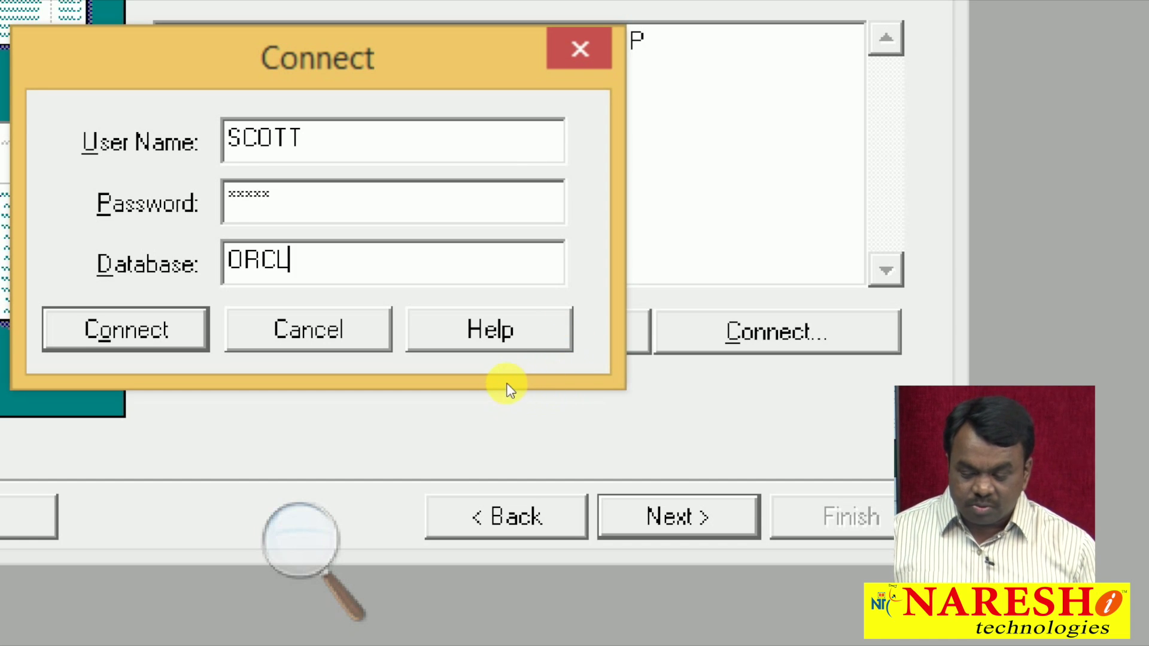
key(Return)
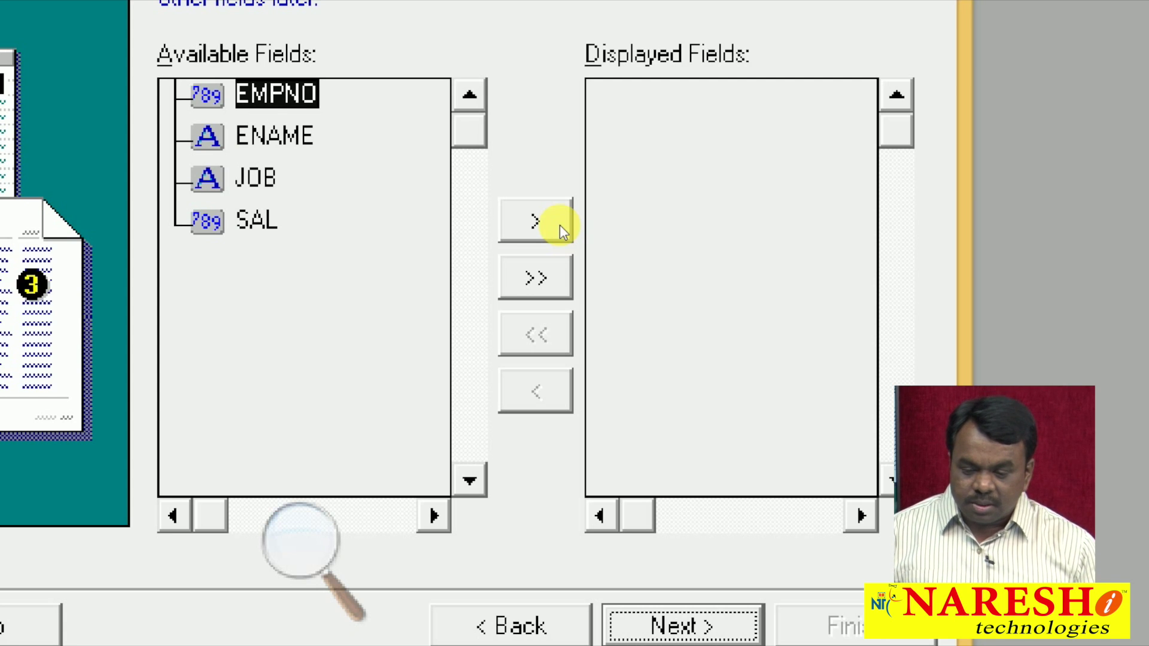
Display all four fields, add no totals, and keep default labels and widths
click(557, 296)
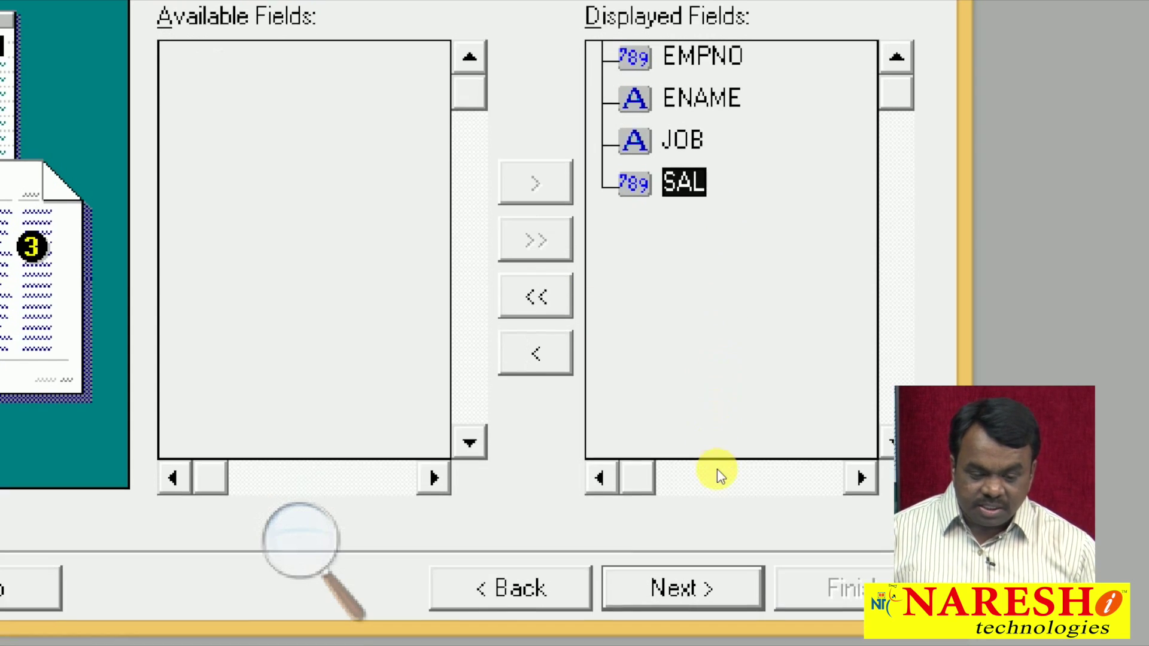
key(Return)
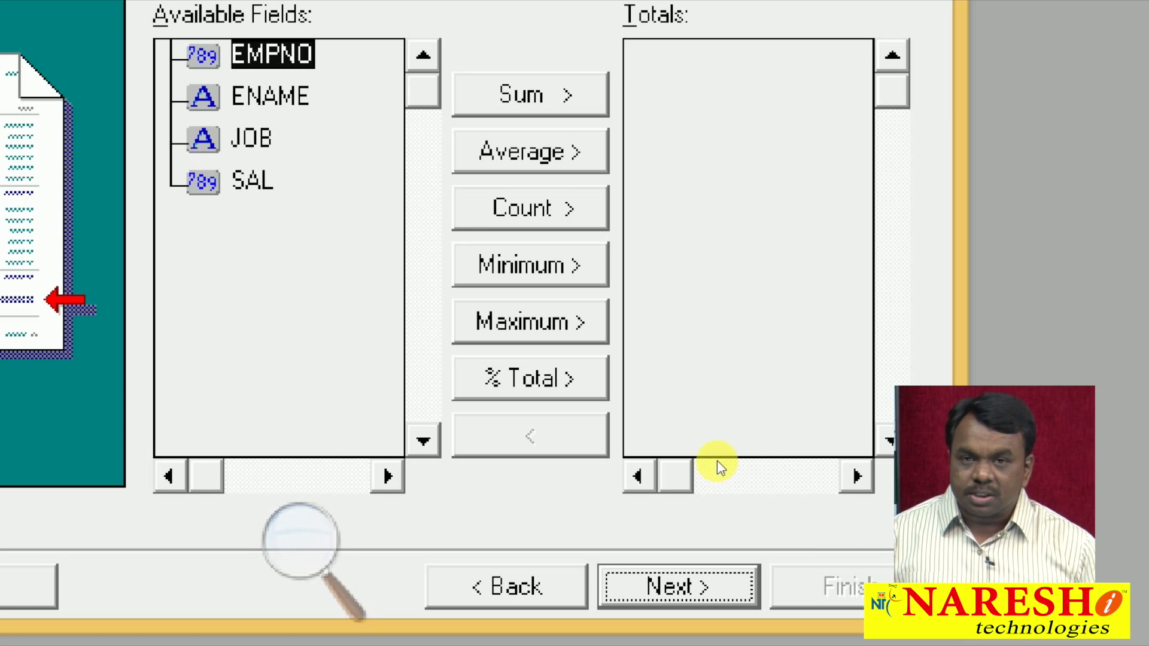
key(Return)
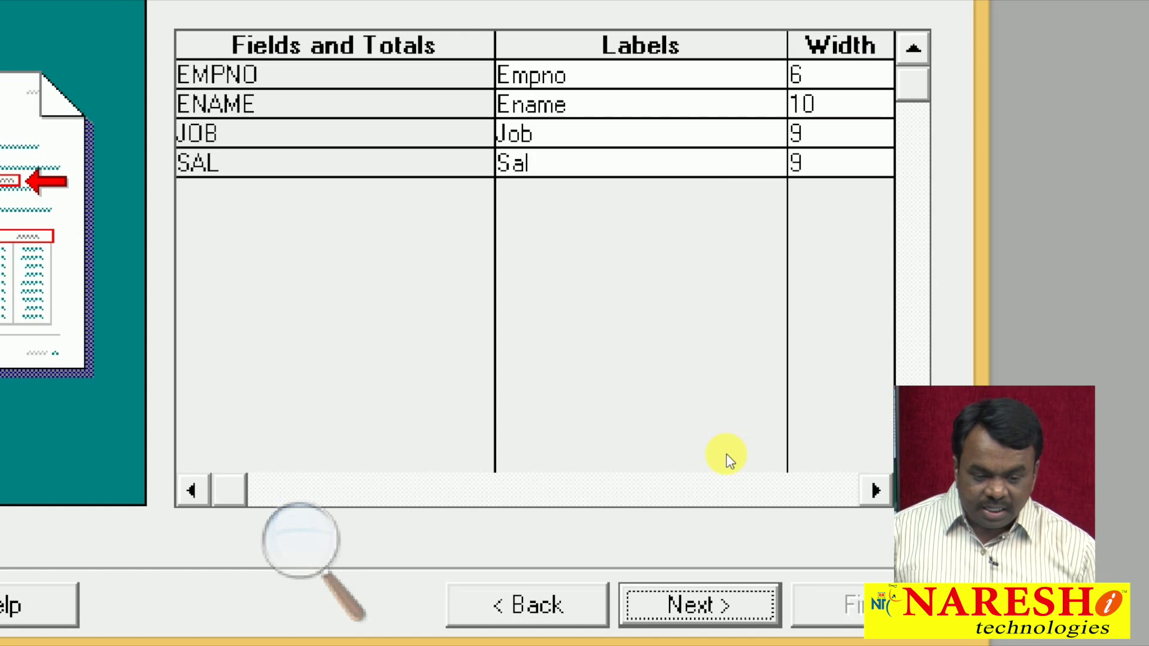
key(Return)
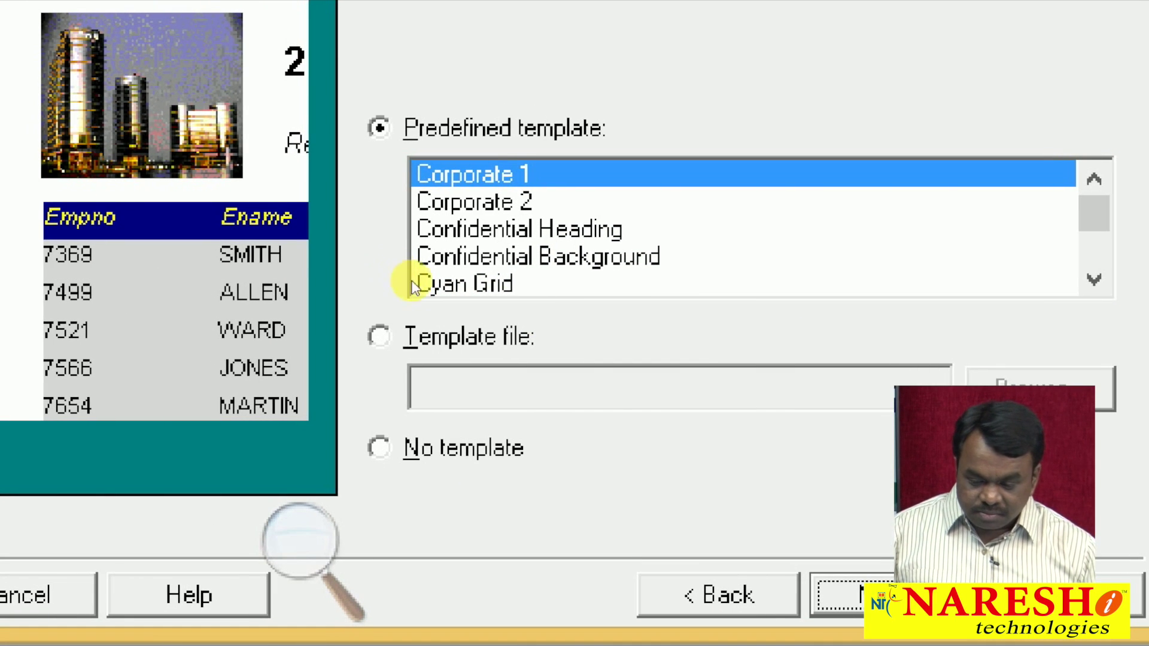
Pick the Corporate 2 template after previewing the others, then finish the wizard
click(551, 291)
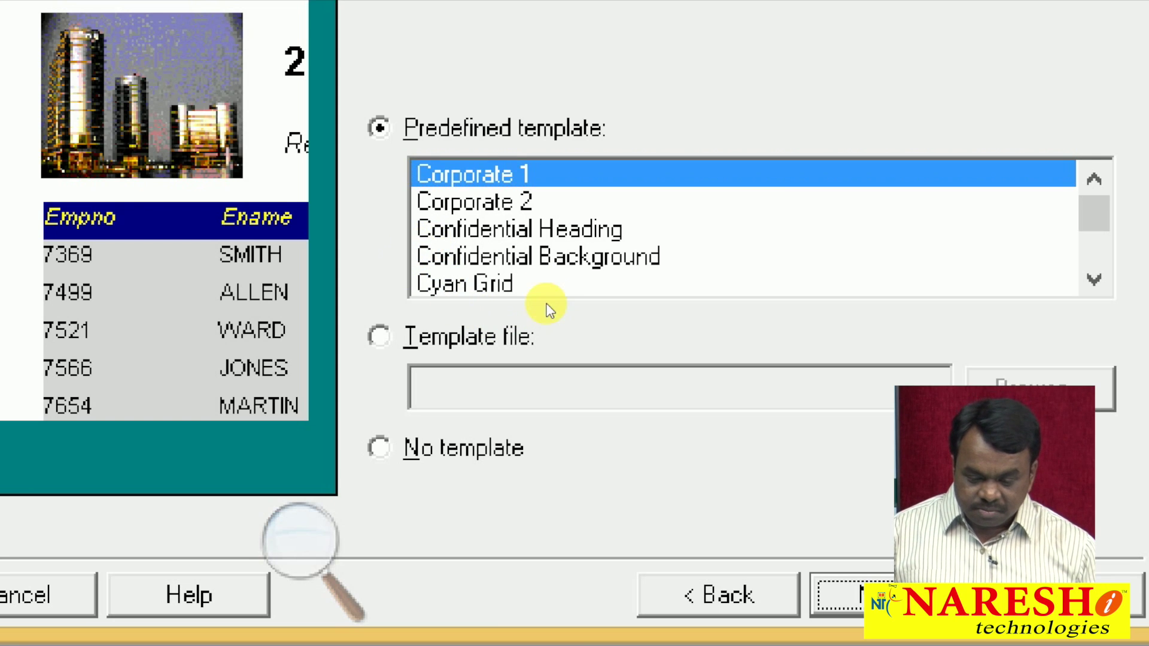
click(551, 292)
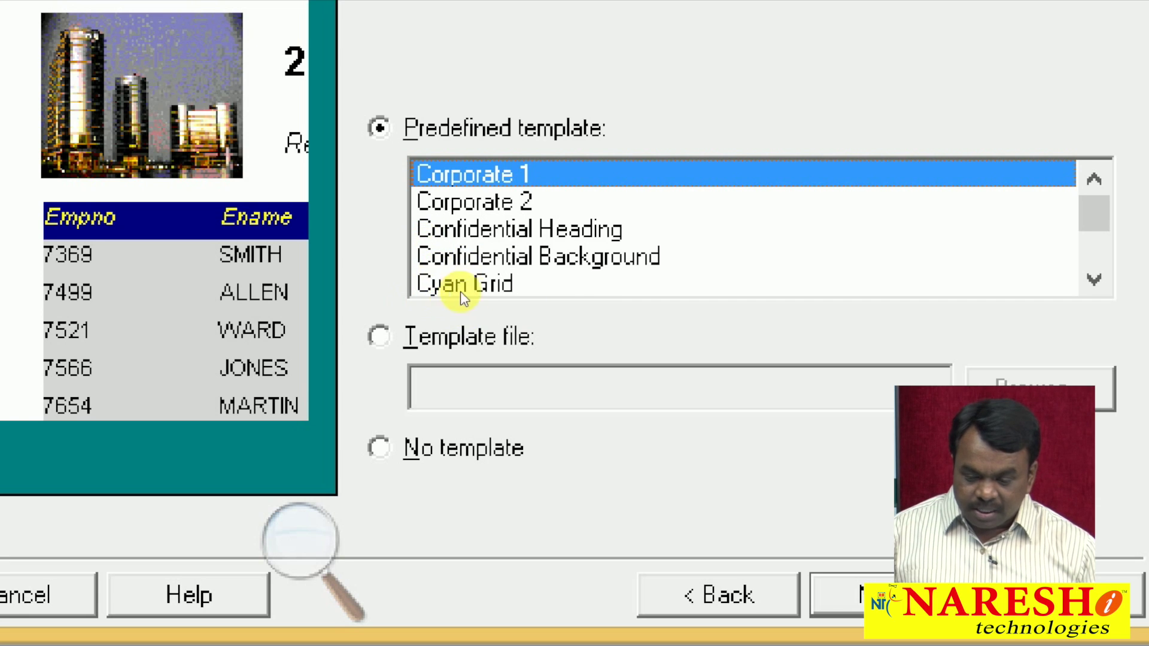
key(Down)
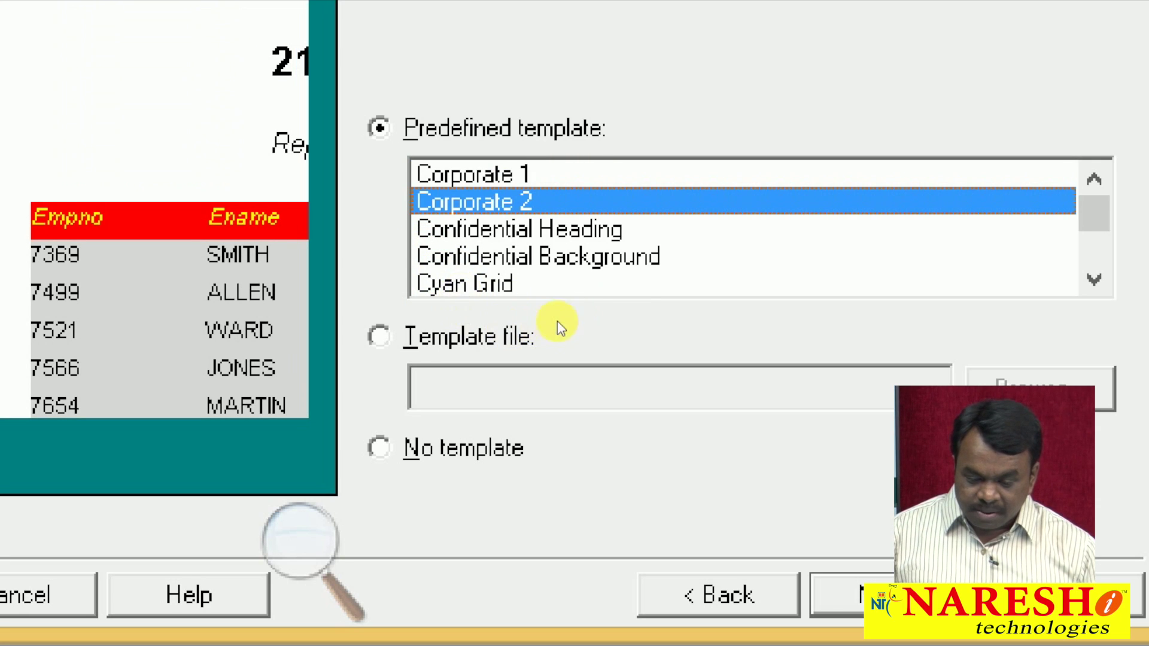
key(Down)
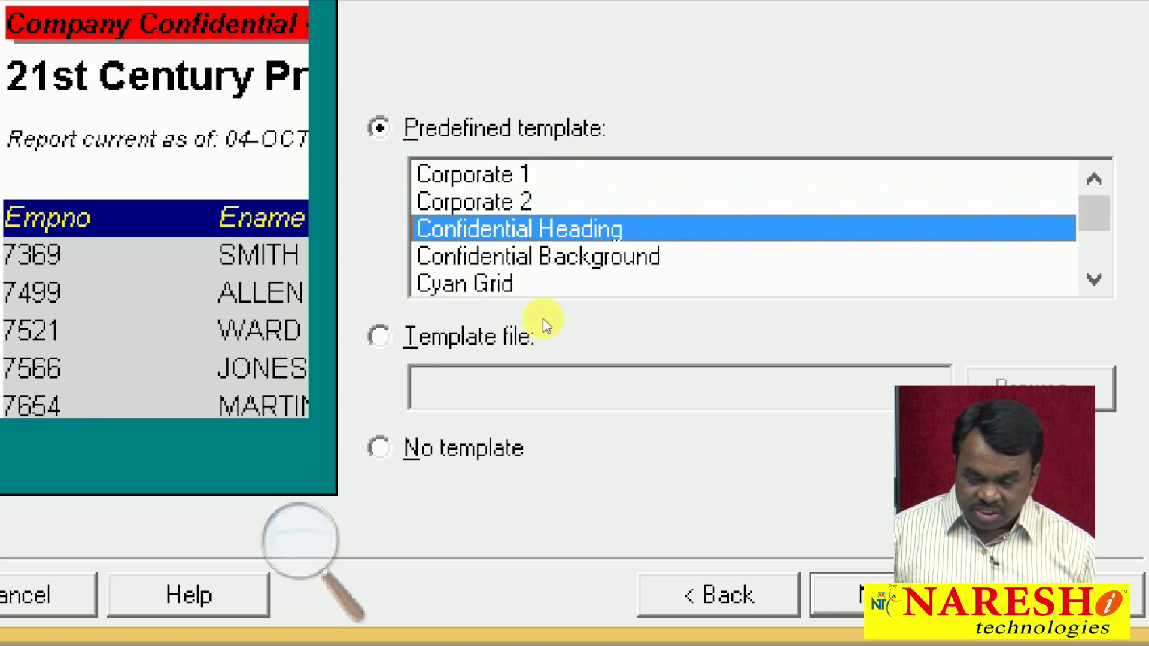
key(Down)
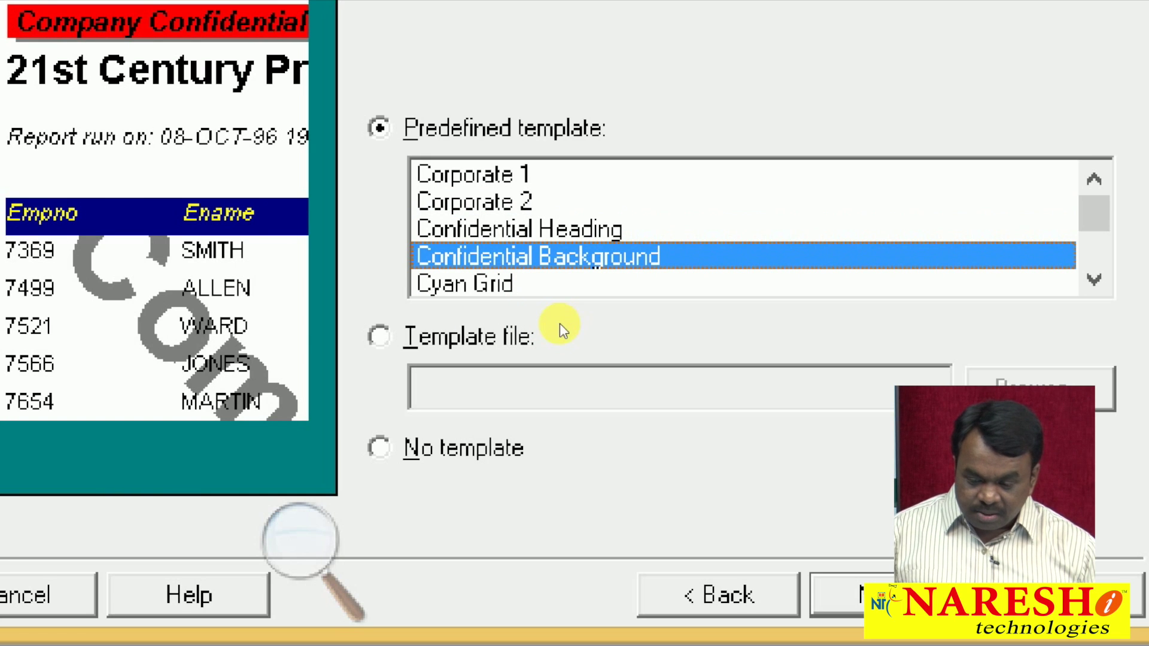
key(Down)
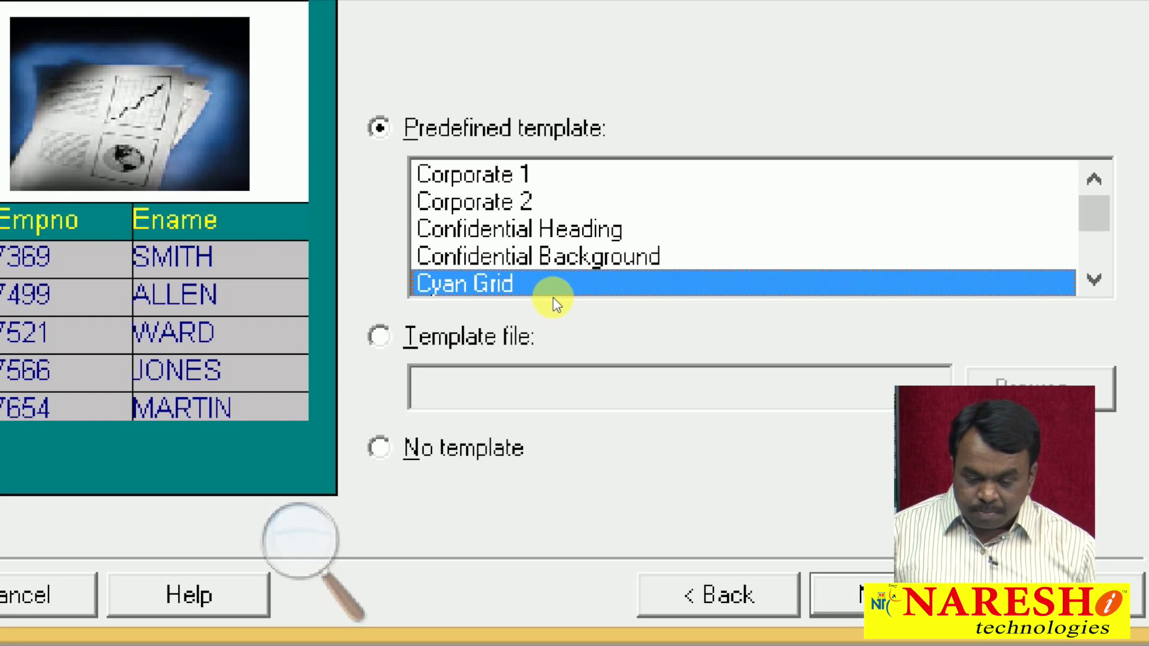
key(Up)
key(Up)
key(Up)
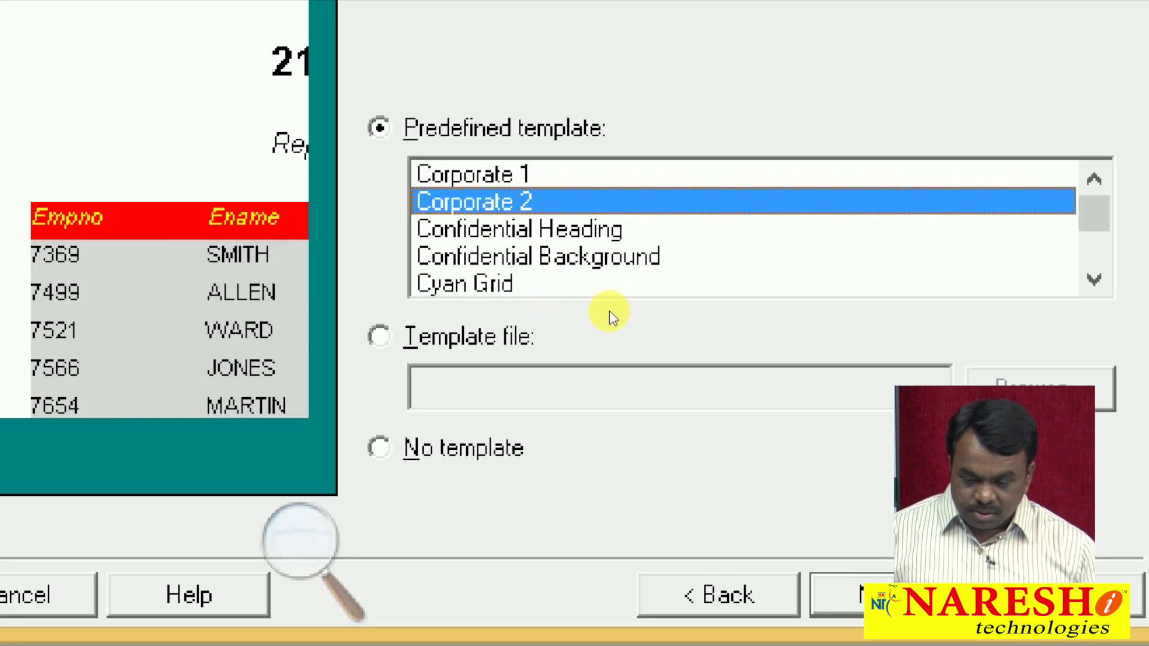
key(Return)
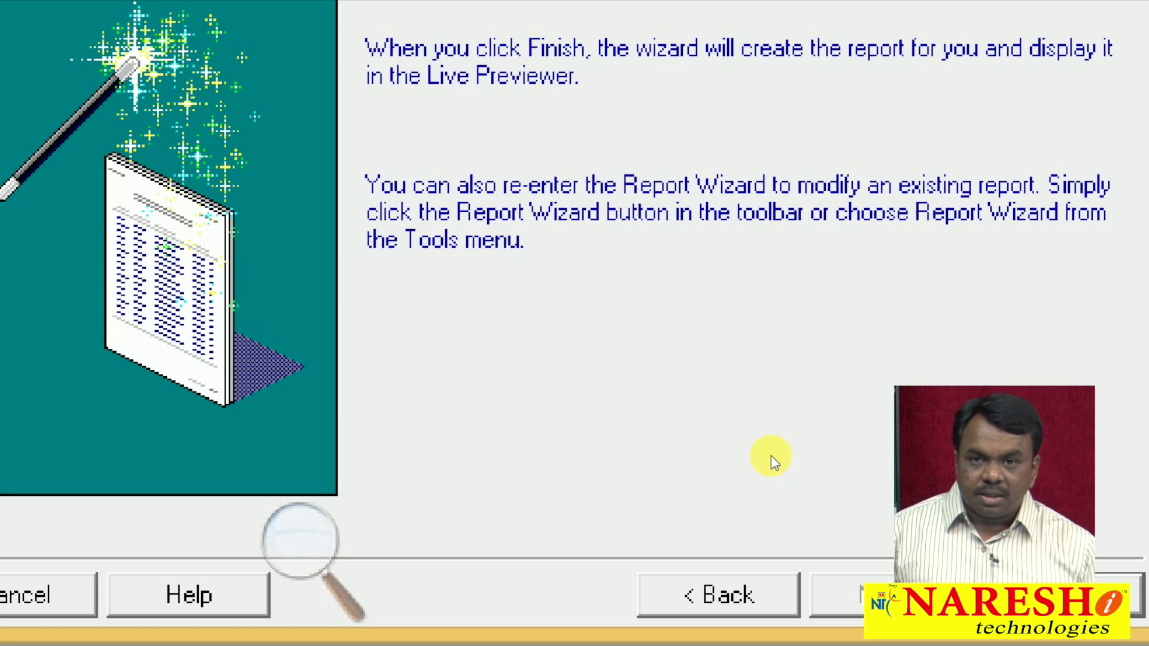
key(Return)
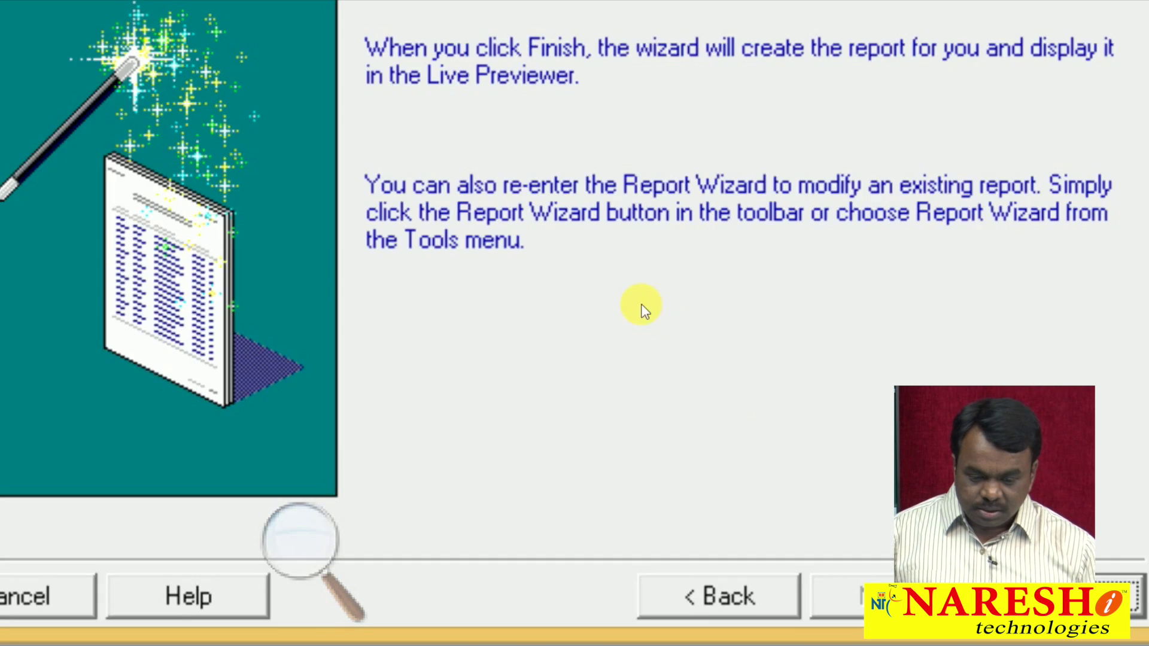
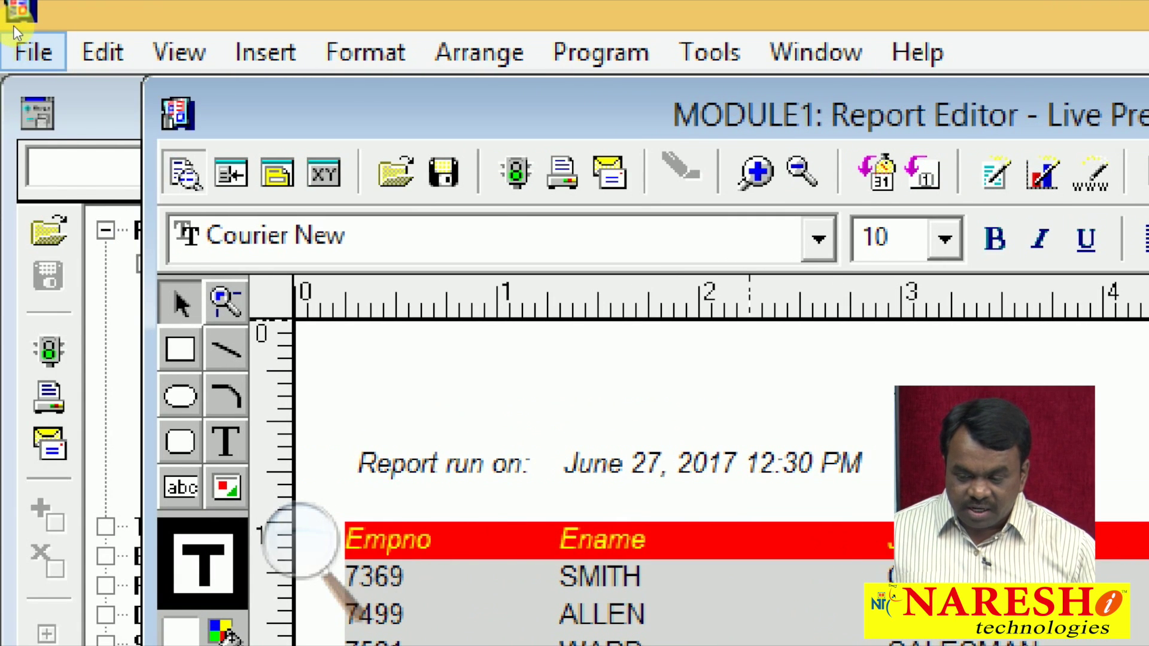
Save the report as report1, a Report Definition (*.RDF) file, on Local Disk (D:)
click(14, 28)
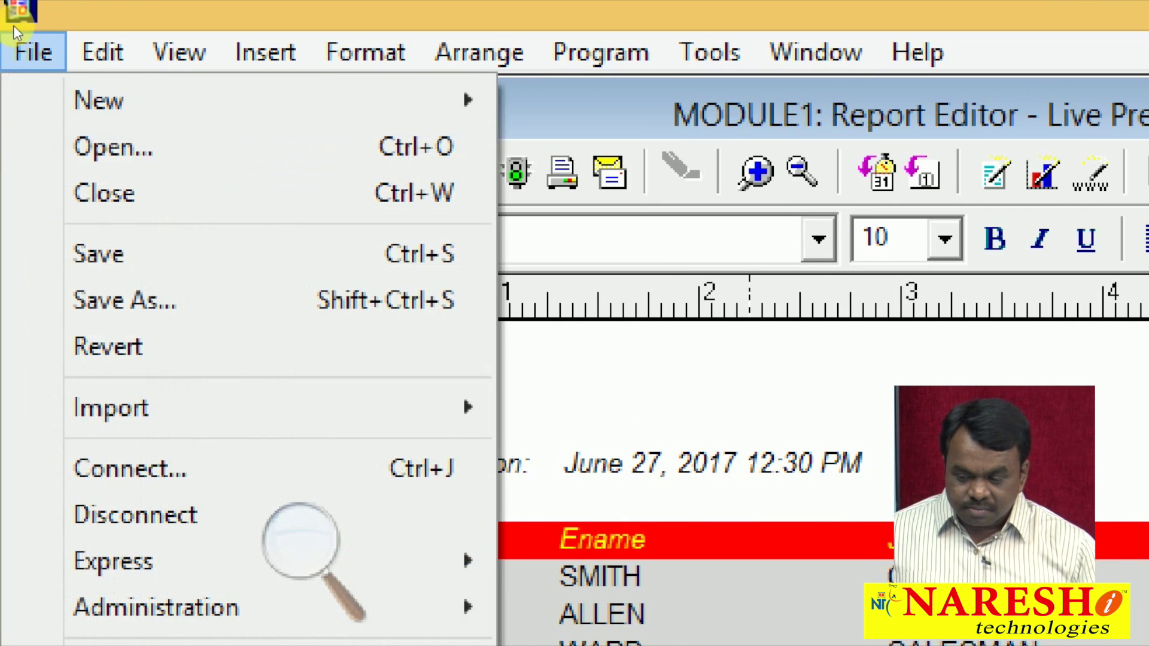
key(Down)
key(Down)
key(Down)
key(Down)
key(Return)
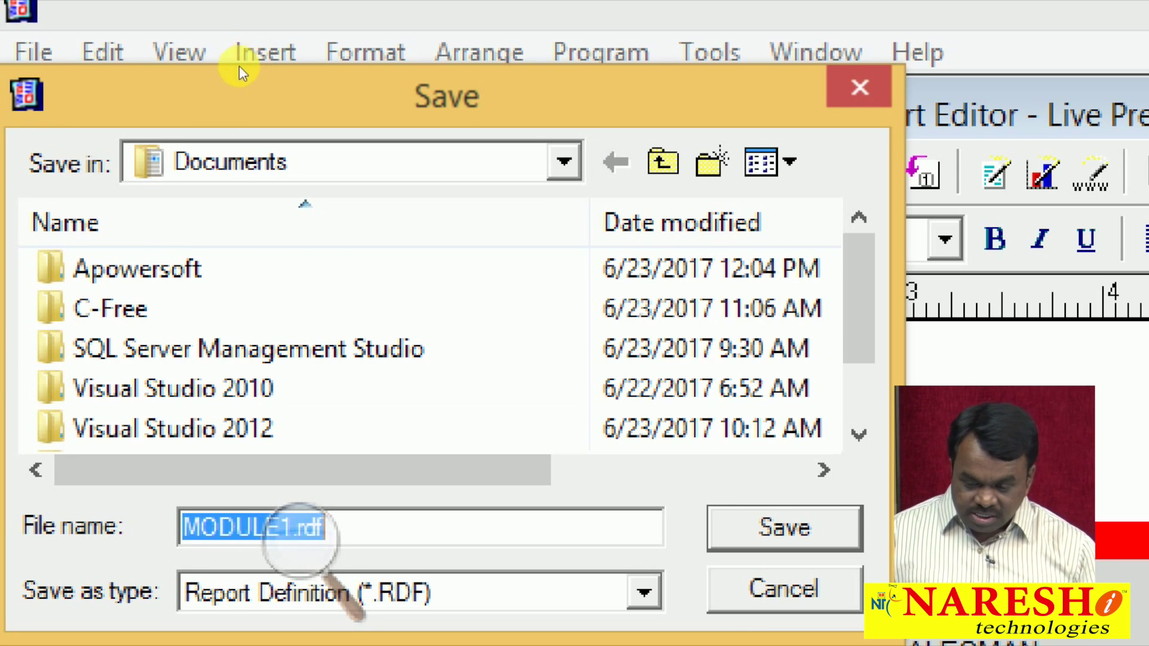
key(alt+i)
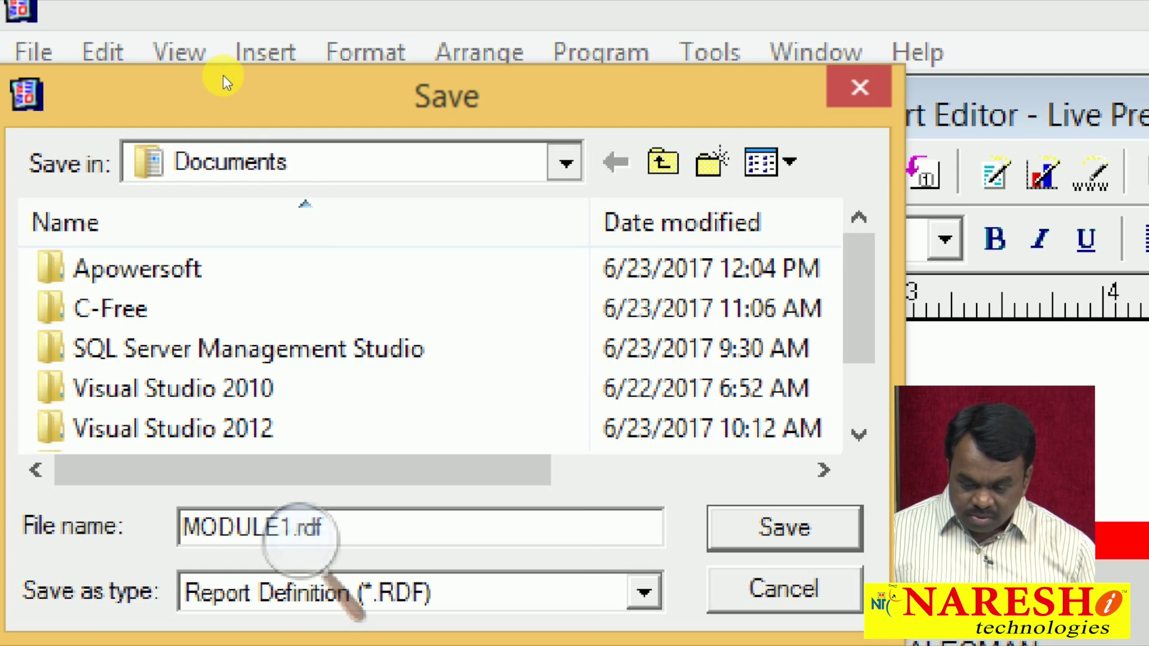
key(alt+Down)
key(Down)
key(Down)
key(Down)
key(Down)
key(Down)
key(Down)
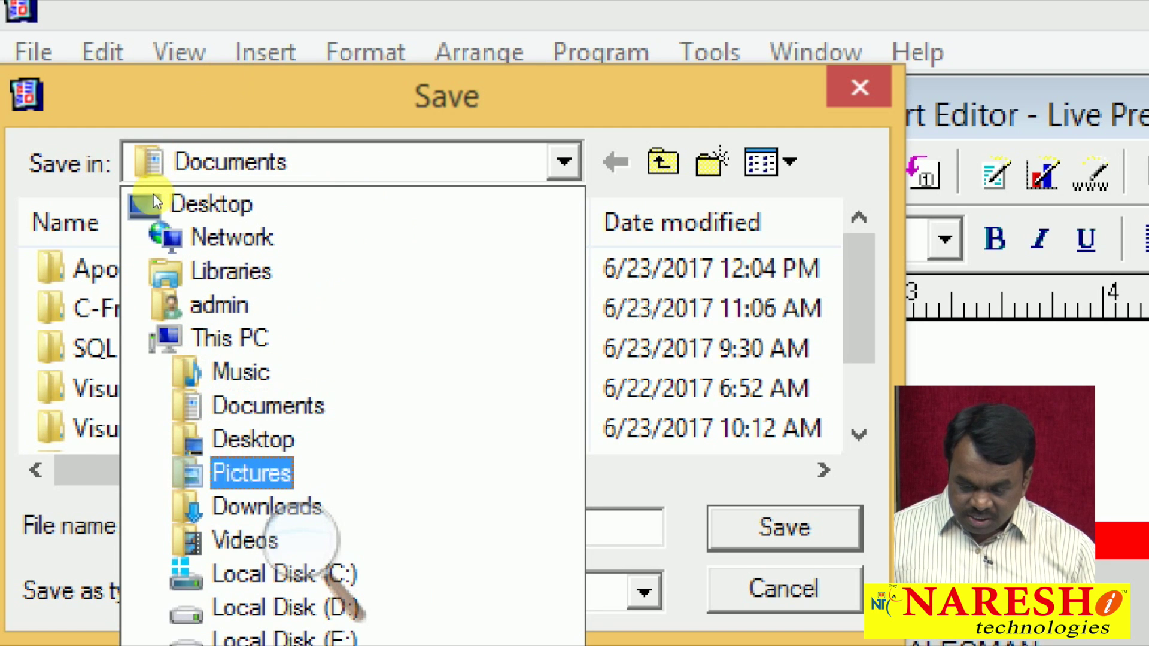
key(Return)
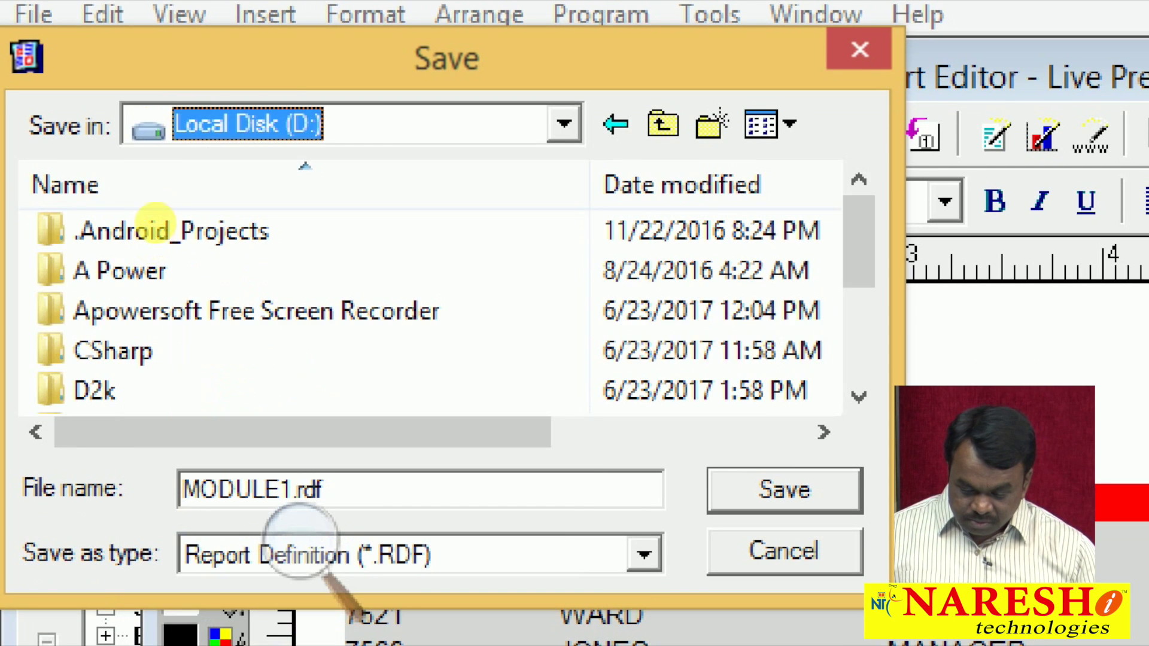
key(Tab)
key(Tab)
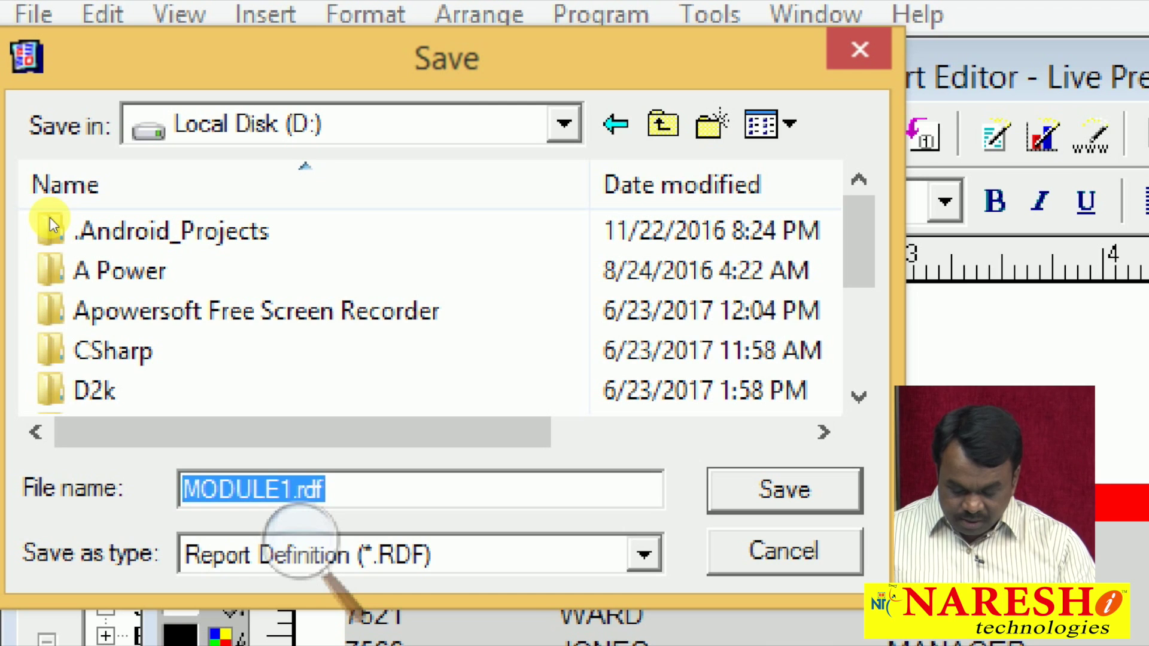
text(report1)
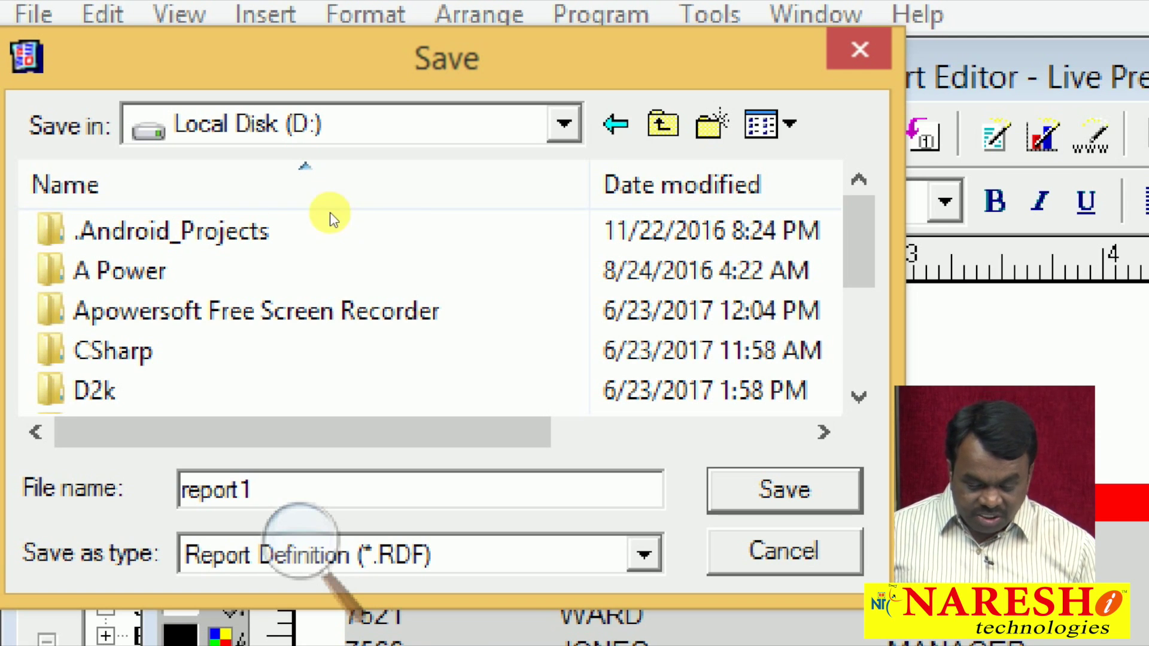
key(Return)
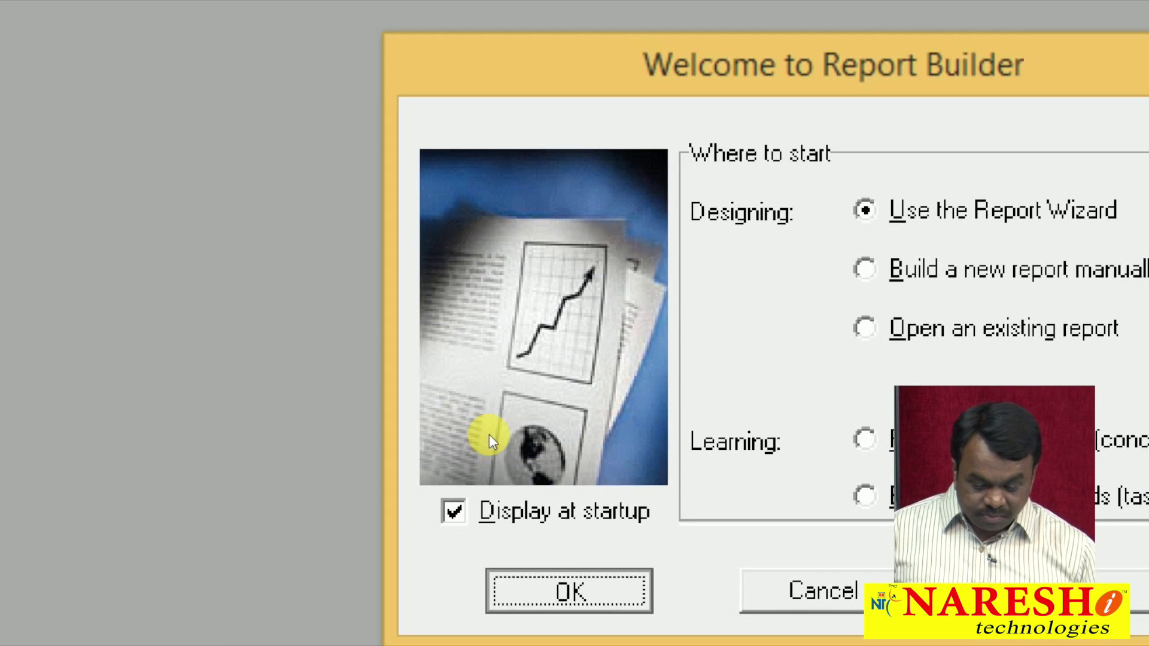
Start a new report with the Report Wizard and choose the Form-like style
key(Return)
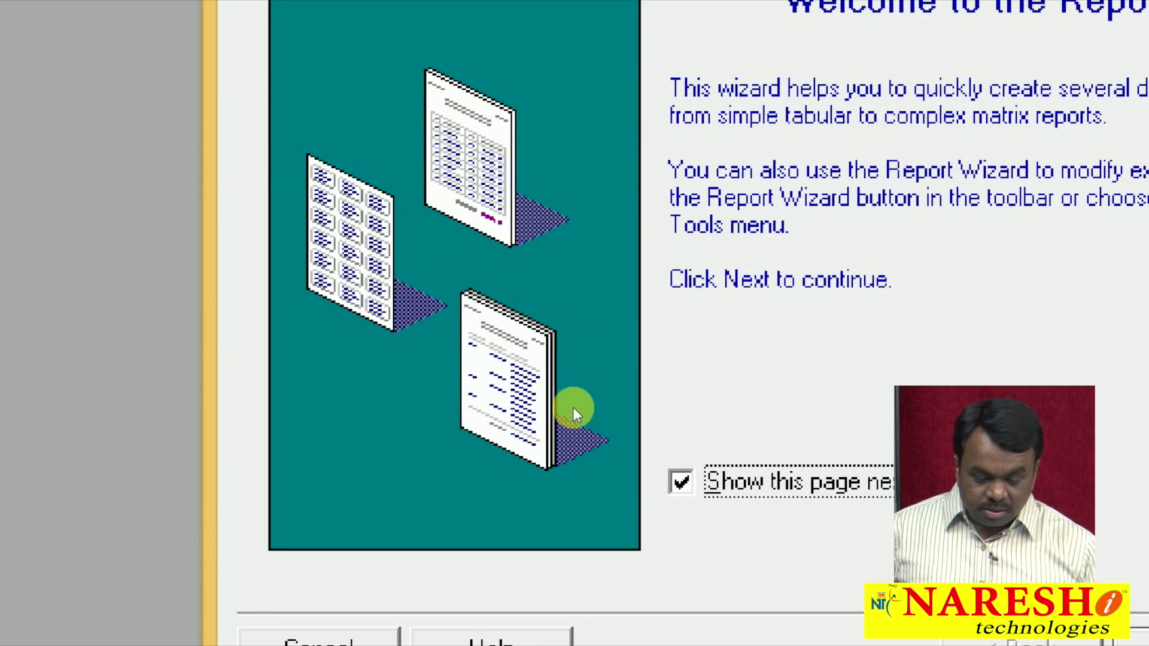
key(Return)
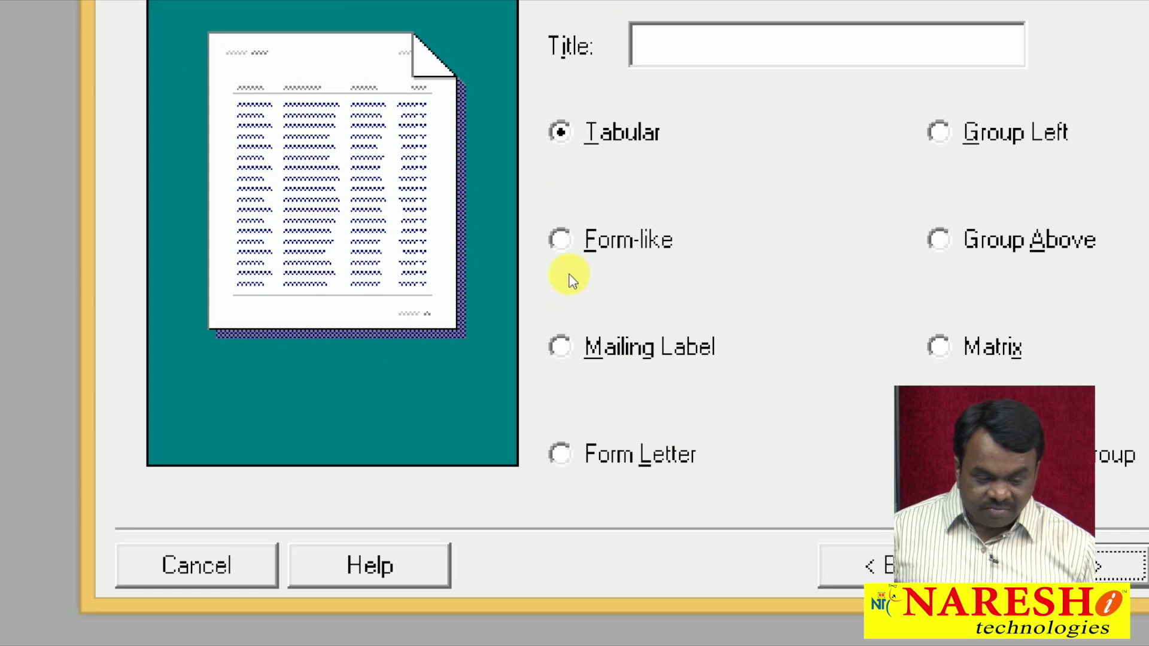
key(alt+f)
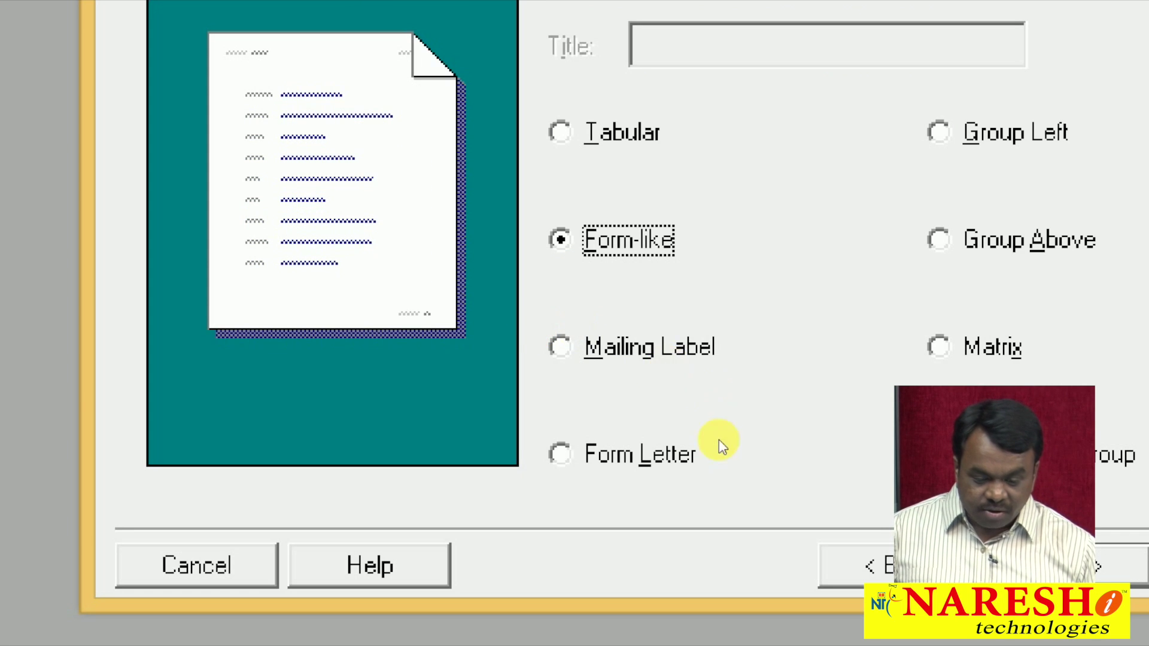
key(Return)
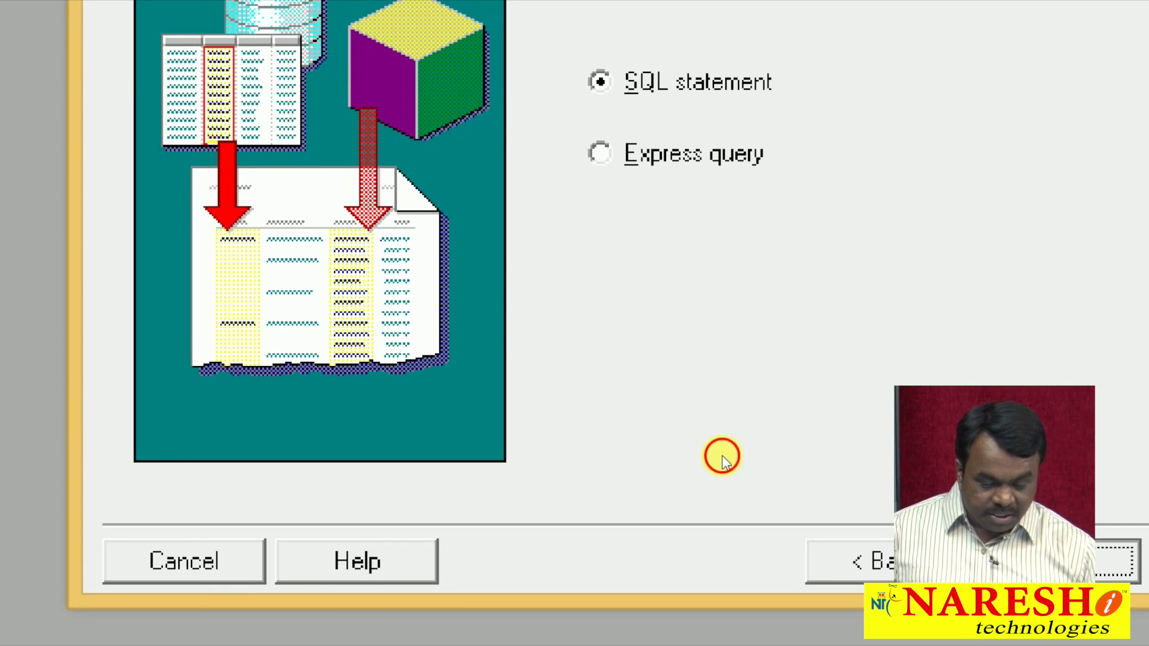
Choose SQL statement as the data source and enter the query SELECT * FROM EMP
key(Return)
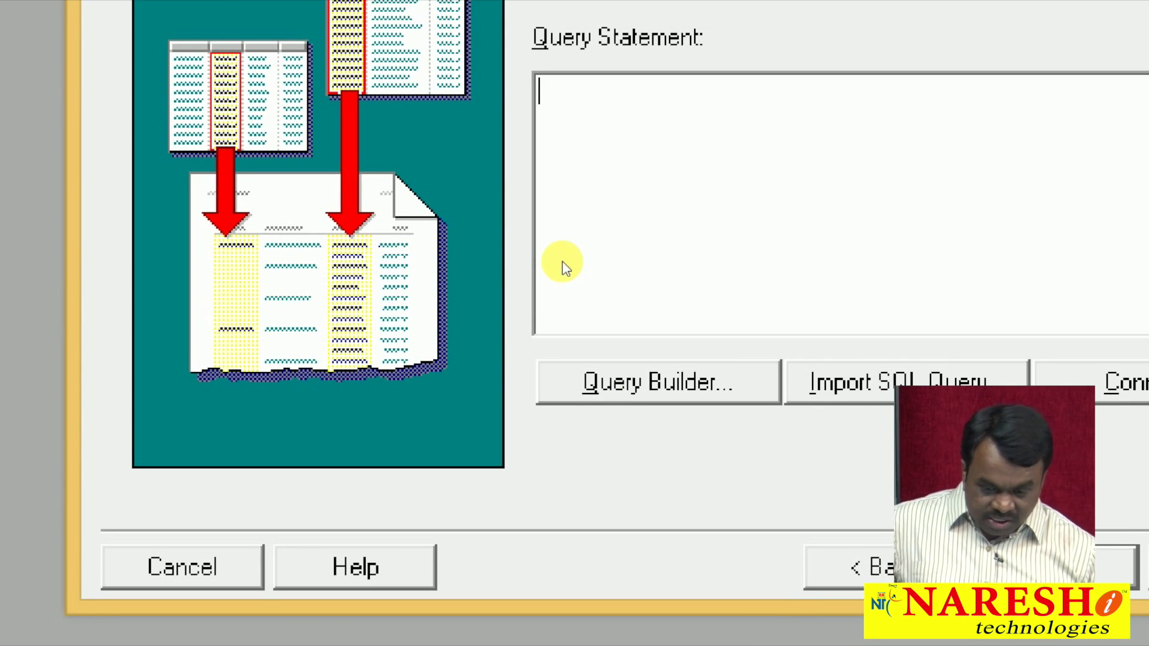
text(s)
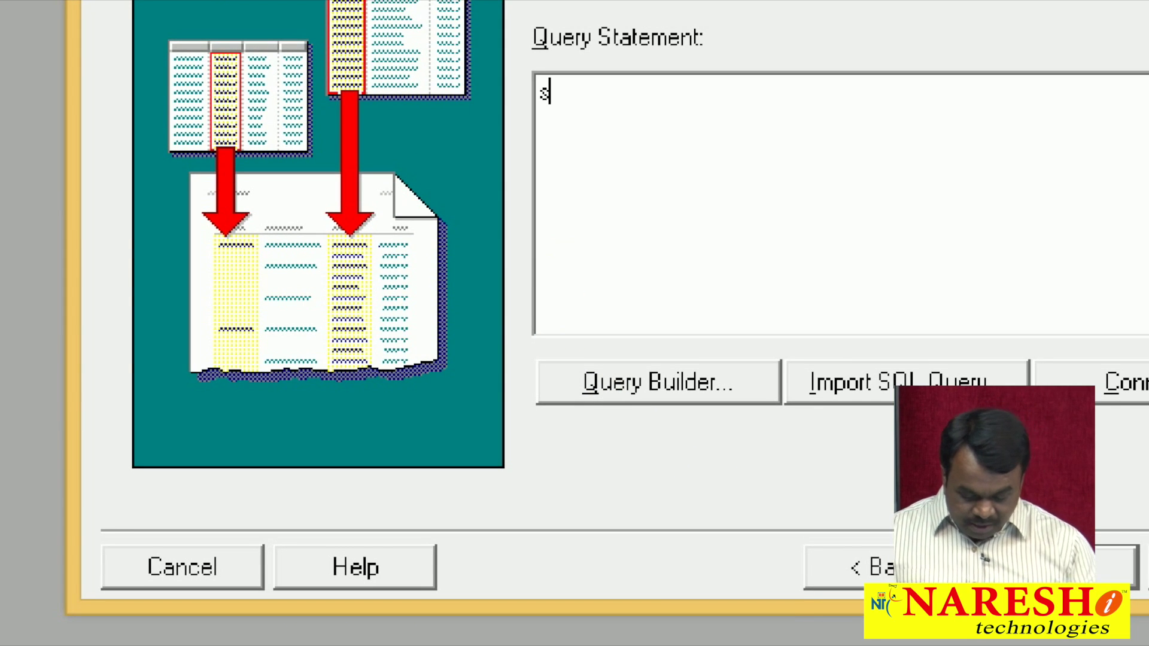
key(BackSpace)
text(SELECTT)
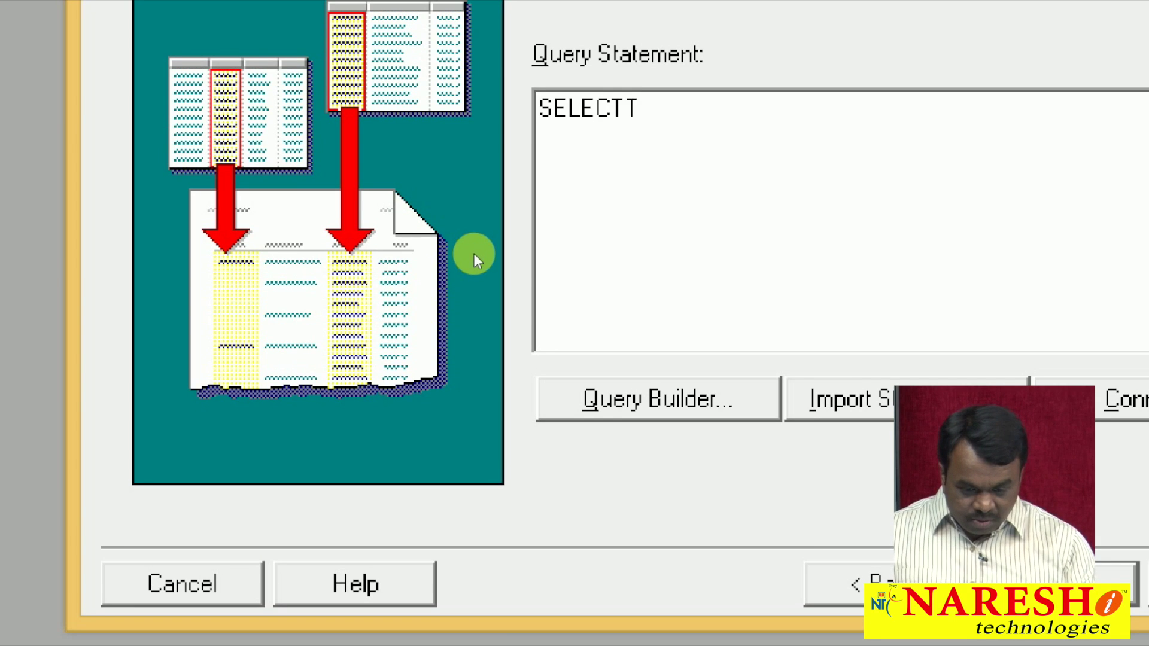
key(BackSpace)
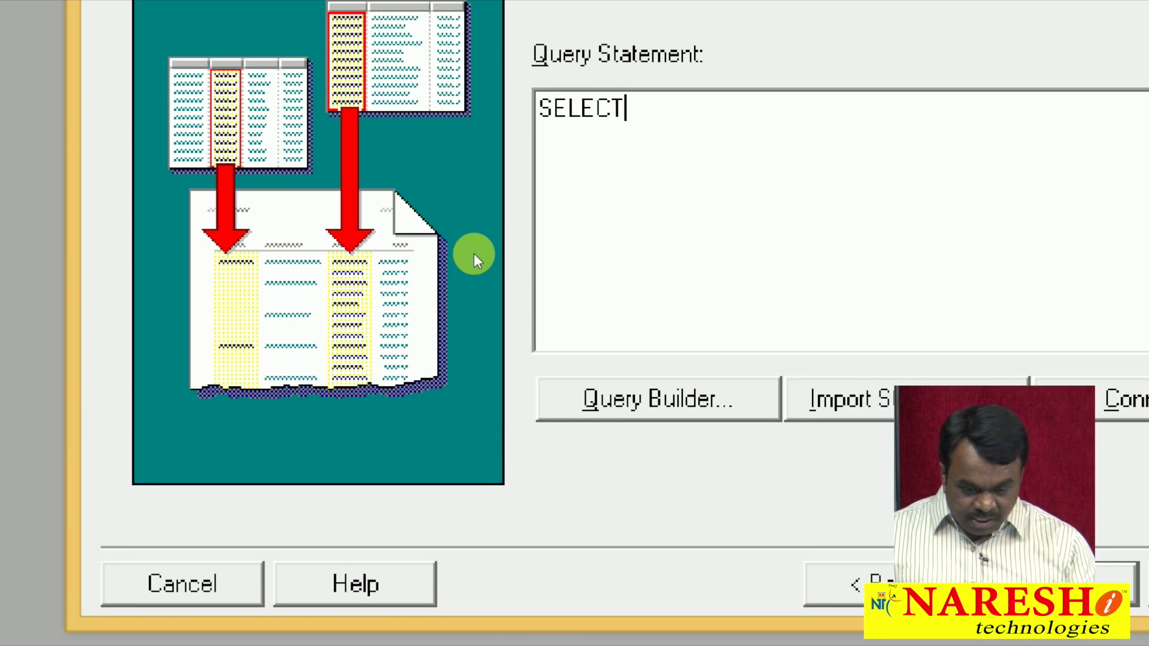
text(* FROM EMP)
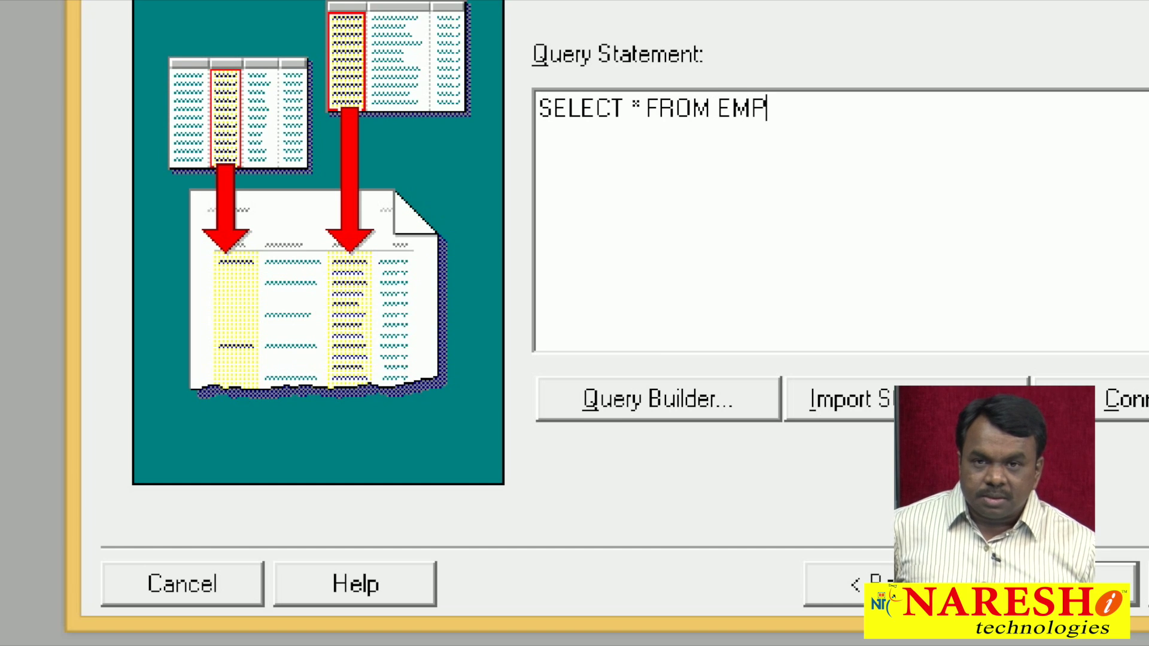
Connect to the ORCL database with the database user name and password
key(alt+n)
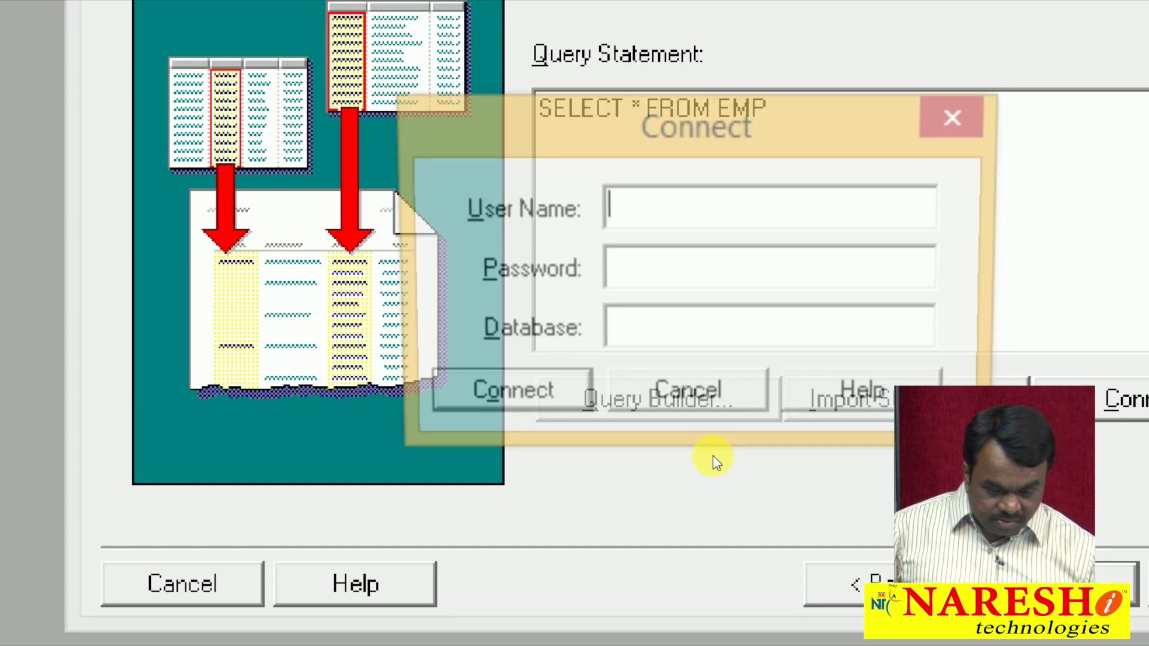
text(SC)
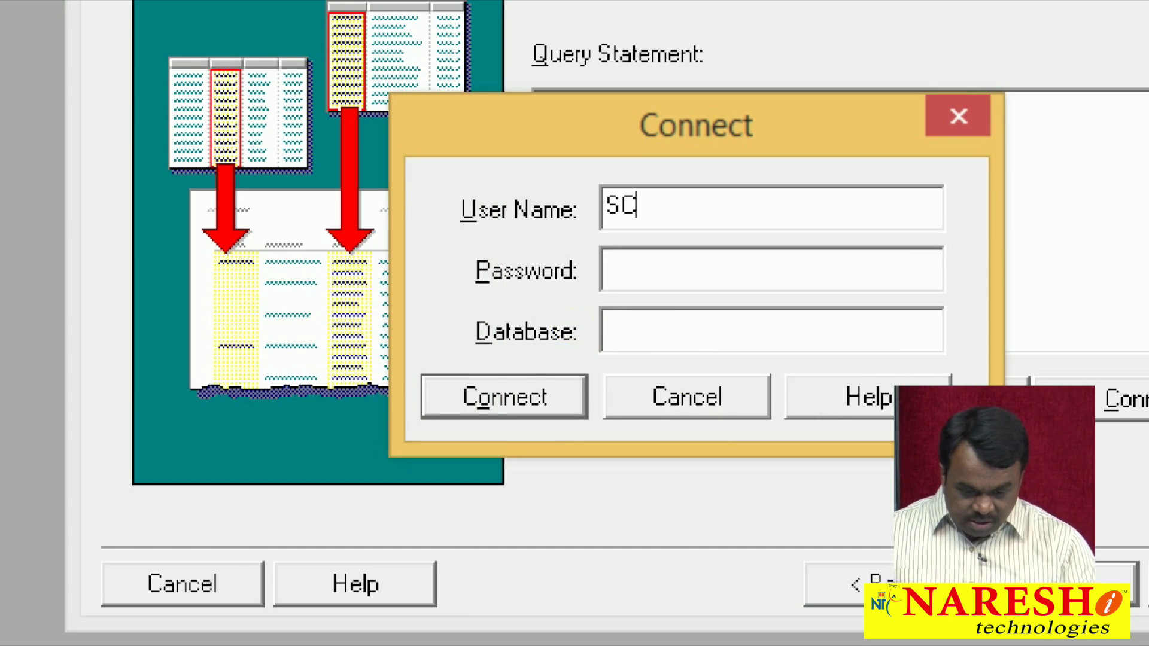
text(OTT)
key(Tab)
text(tigerr)
key(Tab)
text(ORCL)
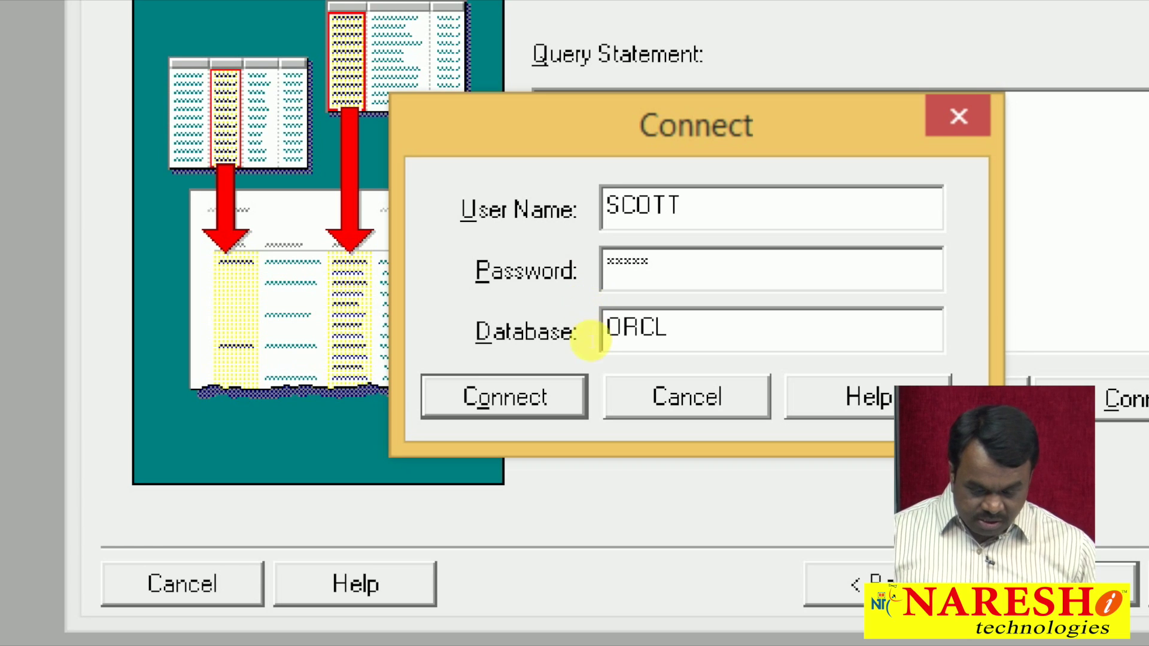
click(491, 391)
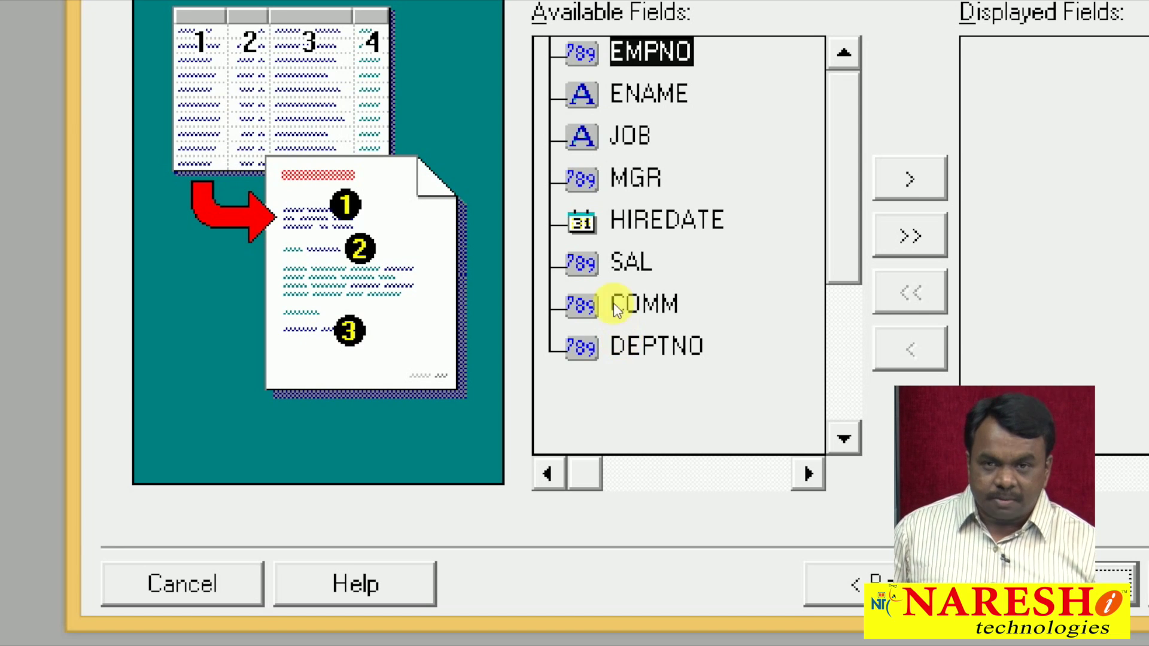
Add EMPNO, ENAME, JOB, SAL and HIREDATE to the displayed fields, then continue
key(space)
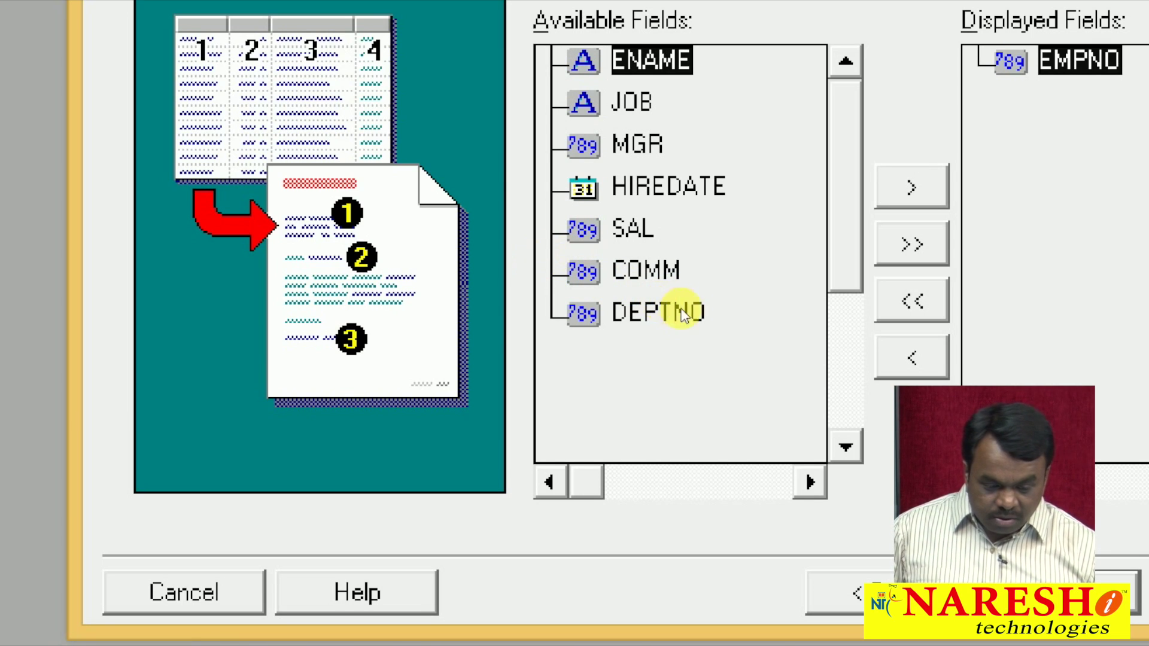
key(space)
key(space)
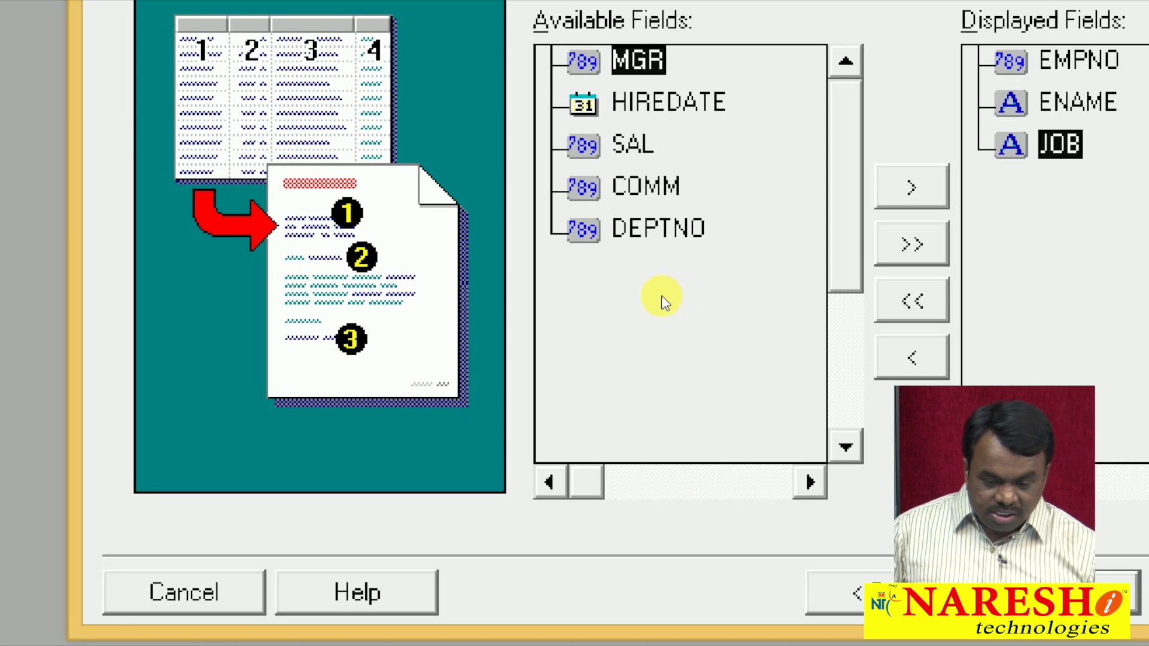
key(Down)
key(Down)
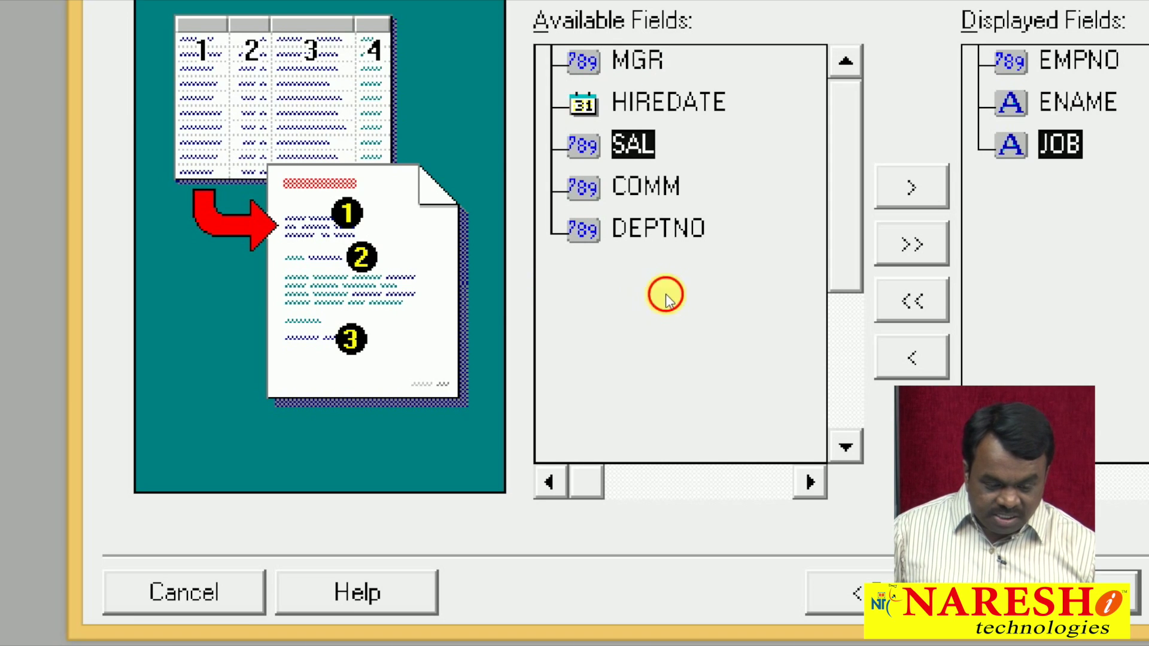
key(space)
key(Up)
key(space)
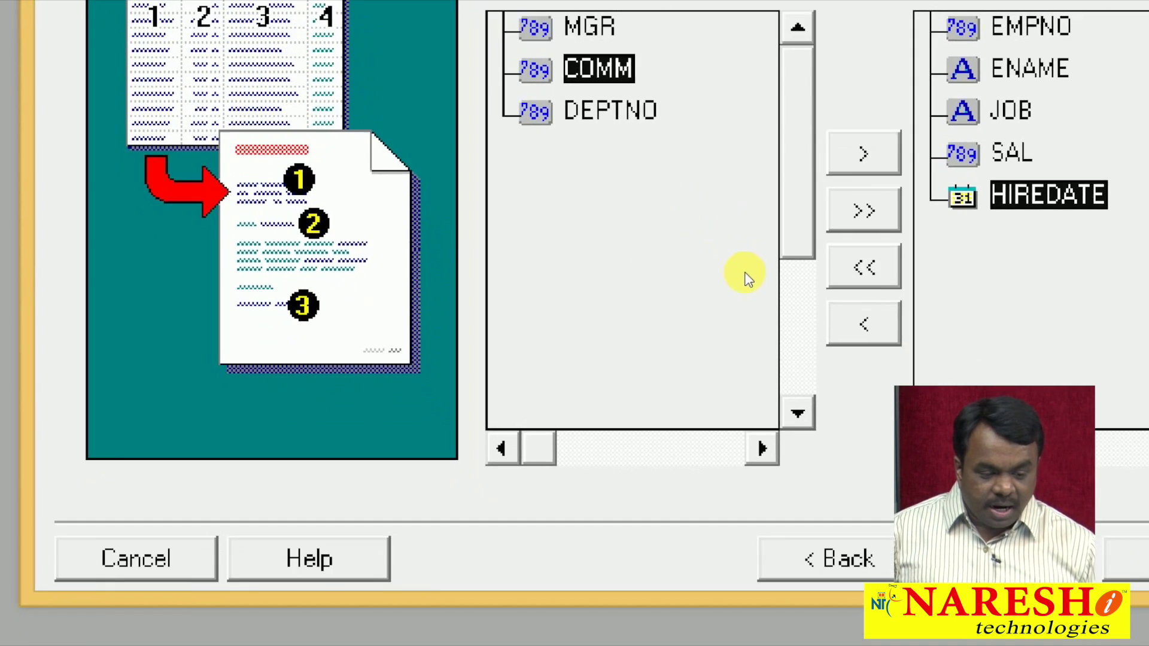
key(Return)
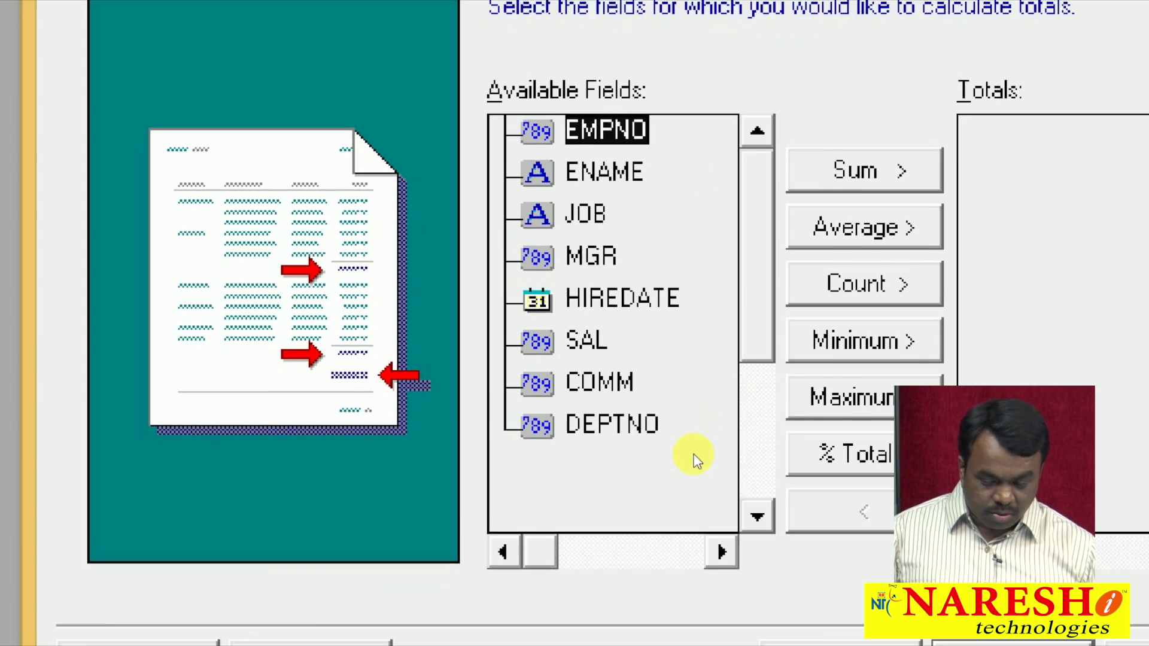
Keep default totals and labels, pick the Cyan Grid predefined template, and finish the wizard
key(Return)
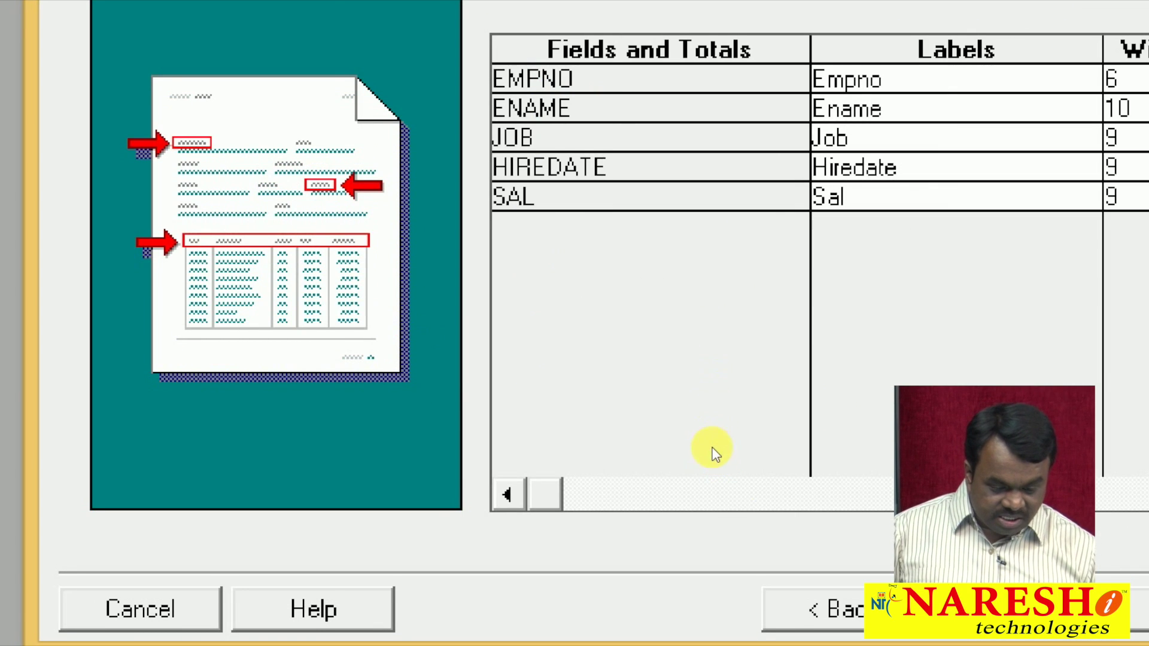
key(Return)
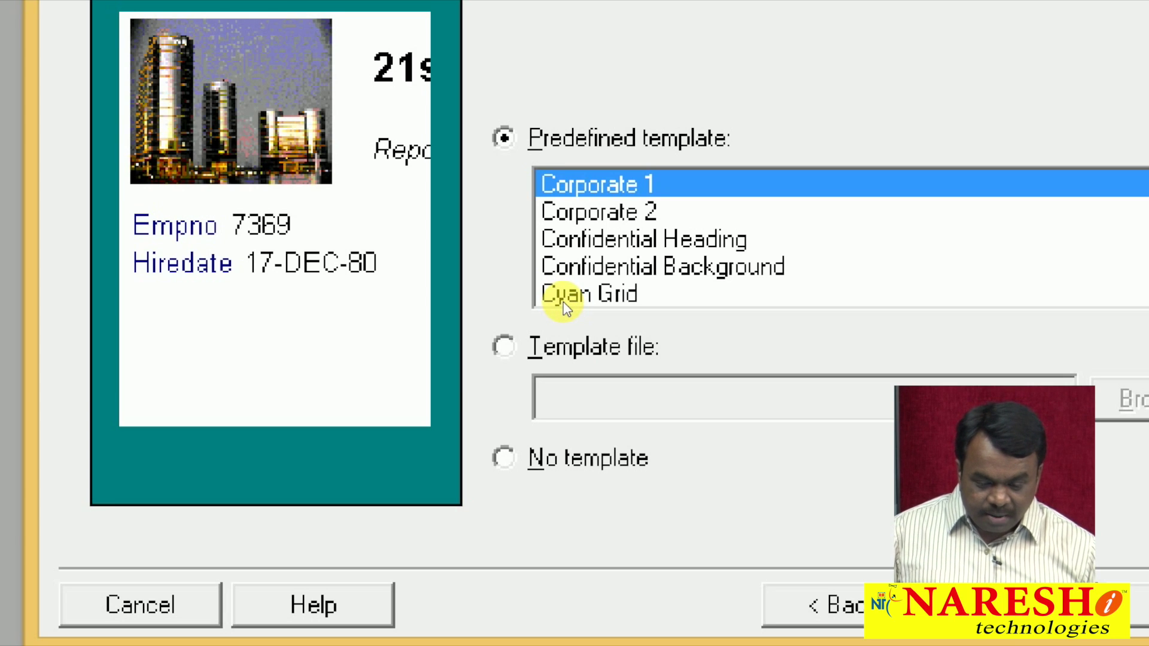
key(Down)
key(Down)
key(Down)
key(Down)
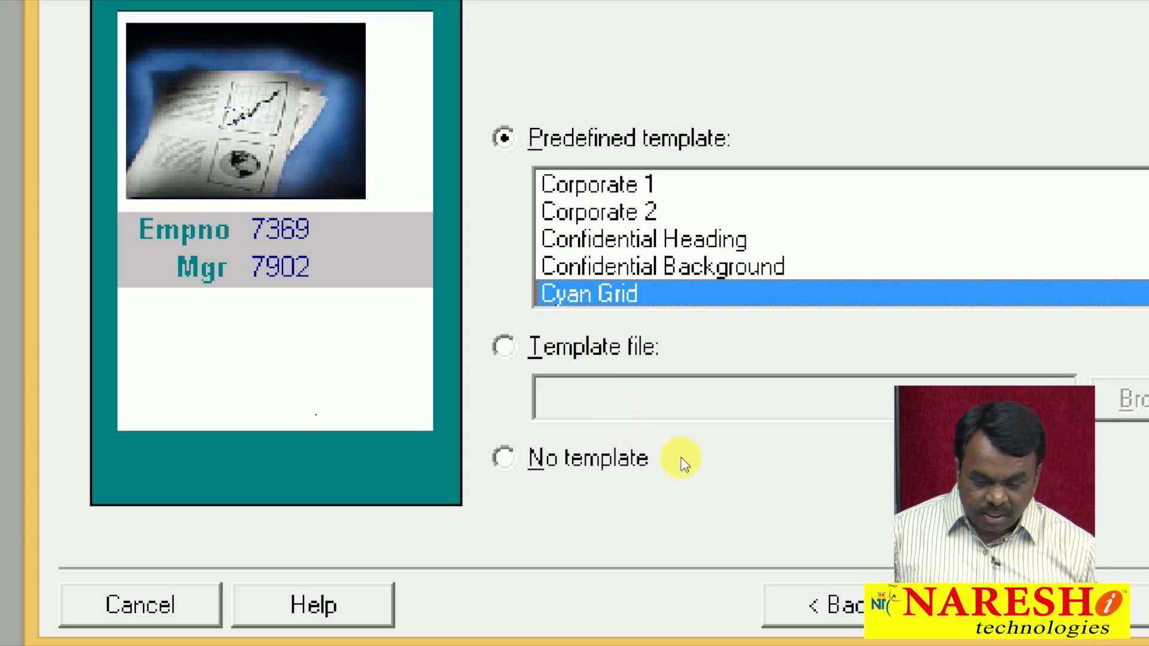
key(Return)
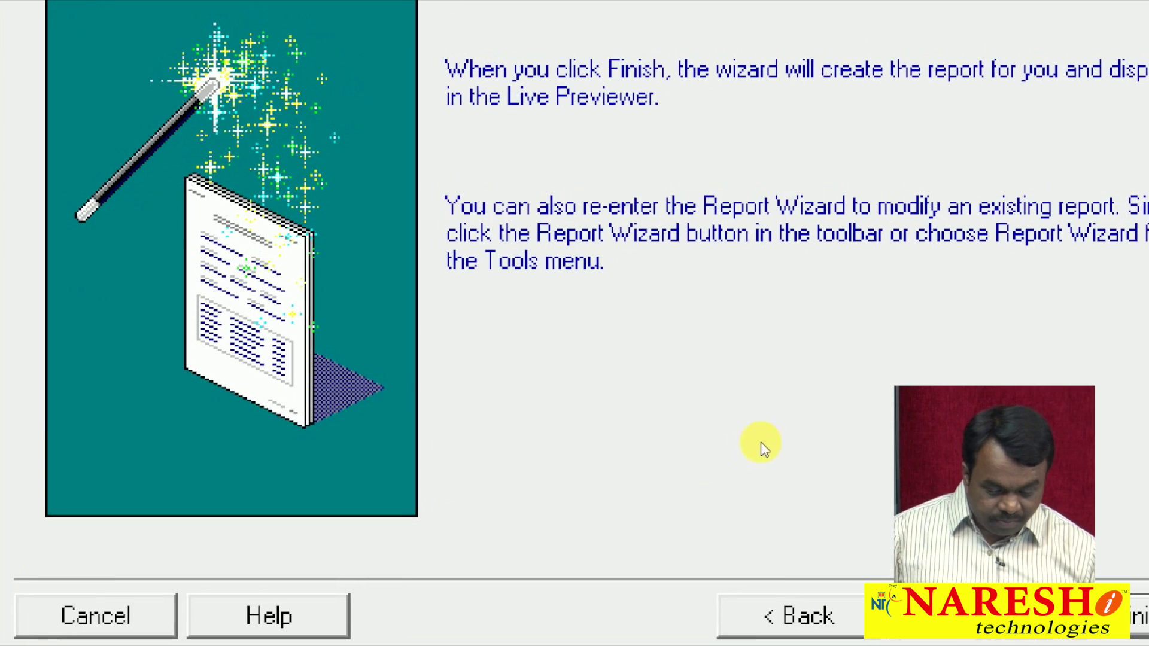
key(Return)
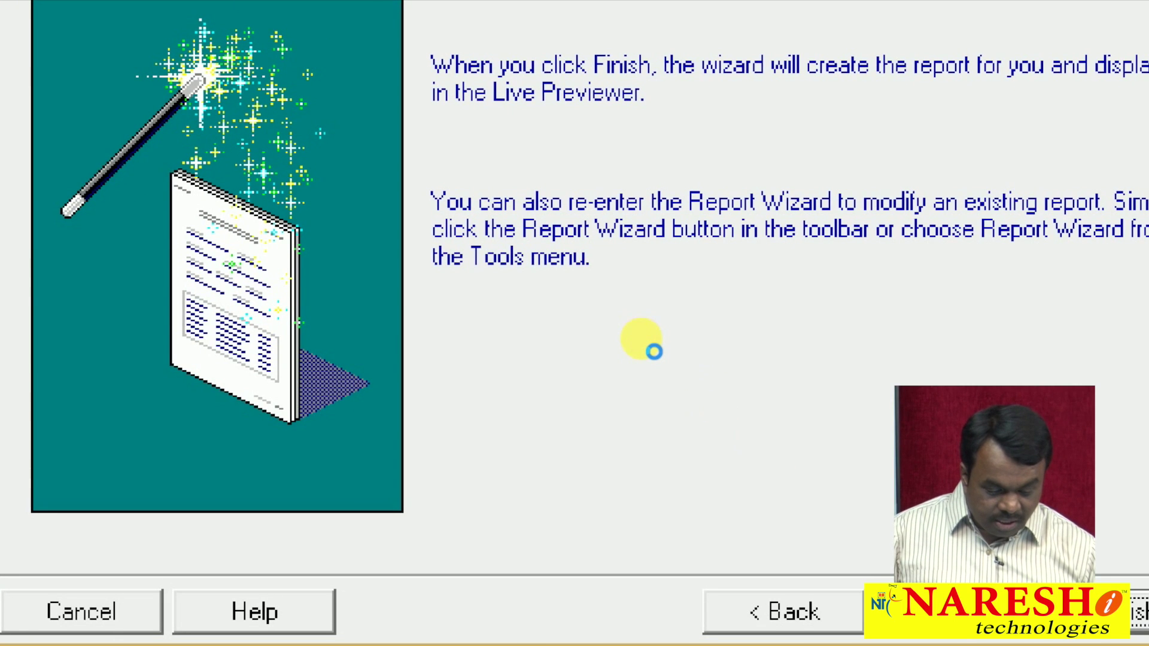